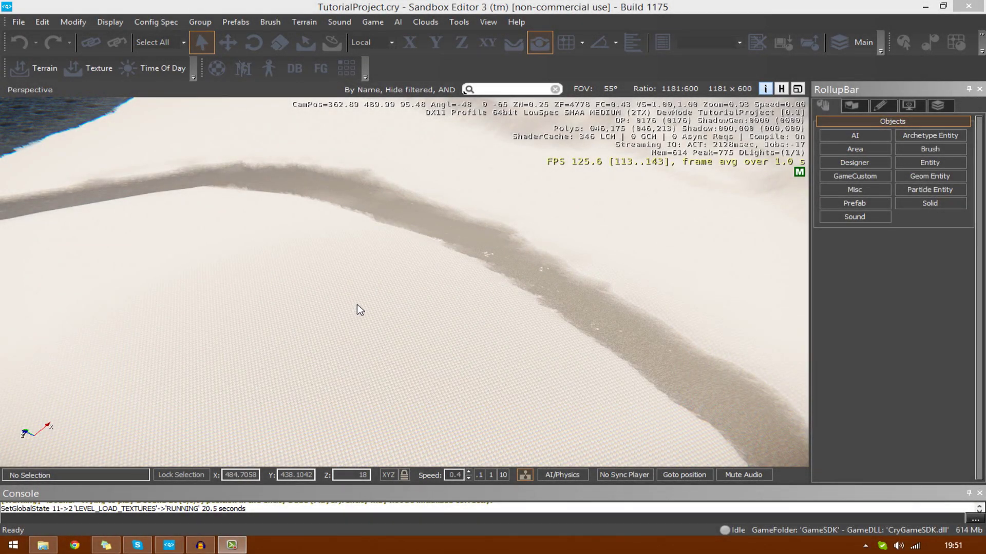
- Examine the existing channel and the surrounding island terrain from several viewpoints
{"action": "right_click_drag", "start_coordinate": [357, 305], "coordinate": [410, 308]}
{"action": "key", "text": "a"}
{"action": "key", "text": "w"}
{"action": "key", "text": "a"}
{"action": "key", "text": "s"}
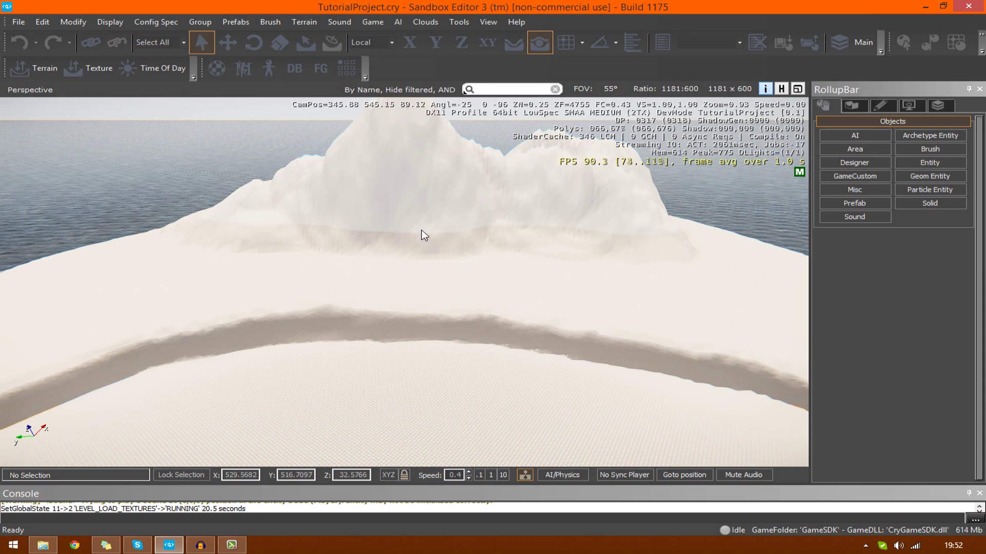
{"action": "key", "text": "a"}
{"action": "mouse_move", "coordinate": [454, 184]}
{"action": "right_mouse_down"}
{"action": "mouse_move", "coordinate": [451, 236]}
{"action": "mouse_move", "coordinate": [447, 164]}
{"action": "mouse_move", "coordinate": [456, 190]}
{"action": "right_mouse_up"}
{"action": "key", "text": "w"}
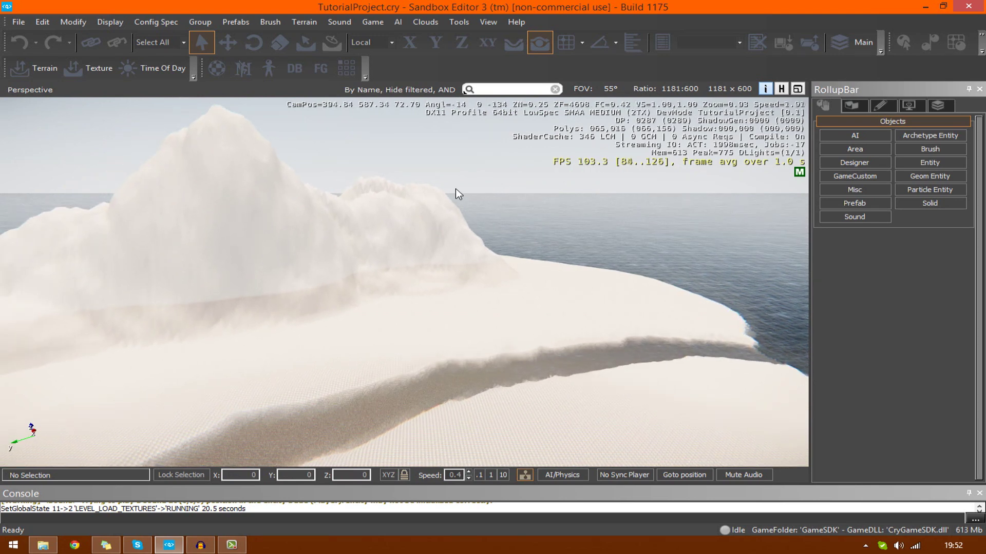
{"action": "right_click_drag", "start_coordinate": [454, 184], "coordinate": [443, 196]}
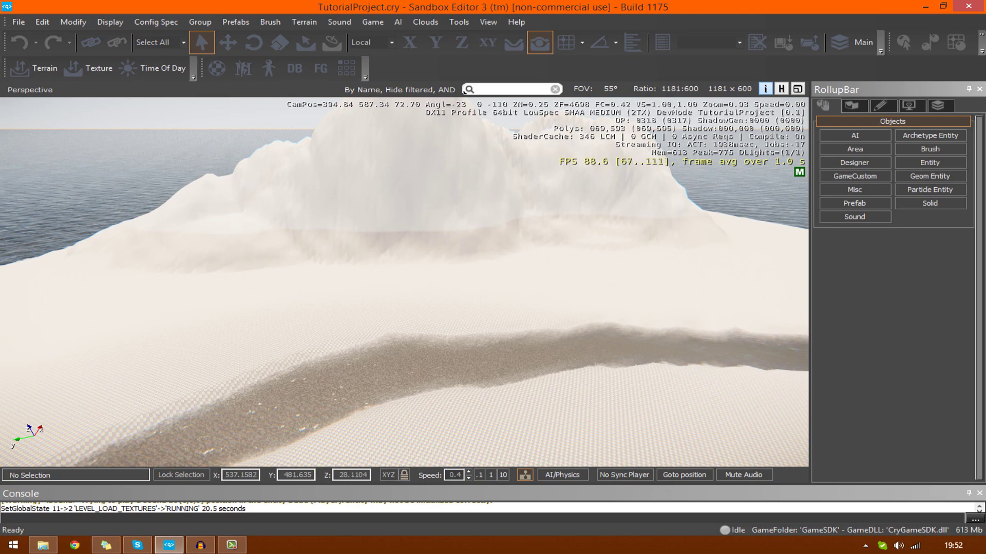
{"action": "right_click_drag", "start_coordinate": [508, 231], "coordinate": [616, 179]}
{"action": "key", "text": "w"}
{"action": "key", "text": "a"}
{"action": "key", "text": "w"}
{"action": "key", "text": "s"}
{"action": "right_click_drag", "start_coordinate": [421, 300], "coordinate": [257, 385]}
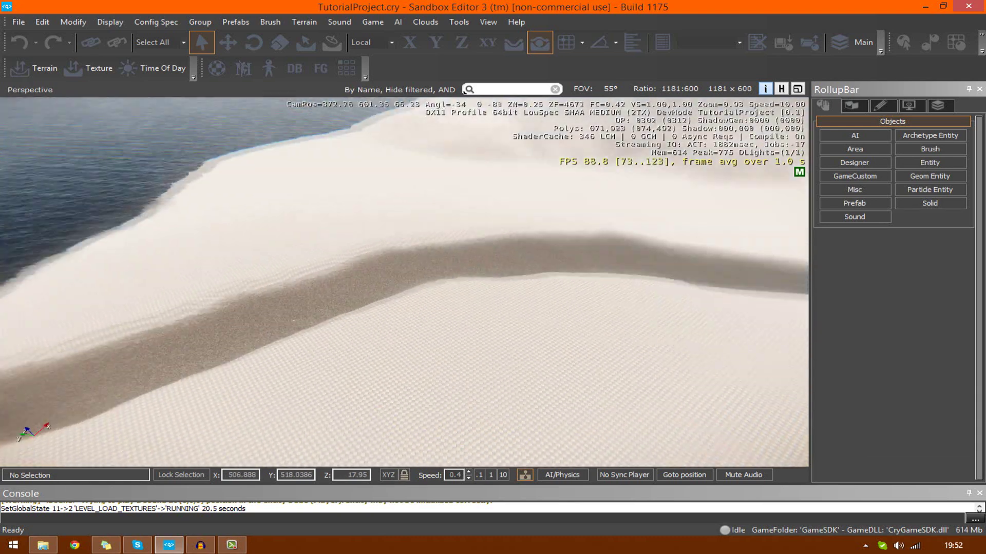
{"action": "right_click_drag", "start_coordinate": [304, 302], "coordinate": [318, 394]}
{"action": "key", "text": "w"}
{"action": "key", "text": "s"}
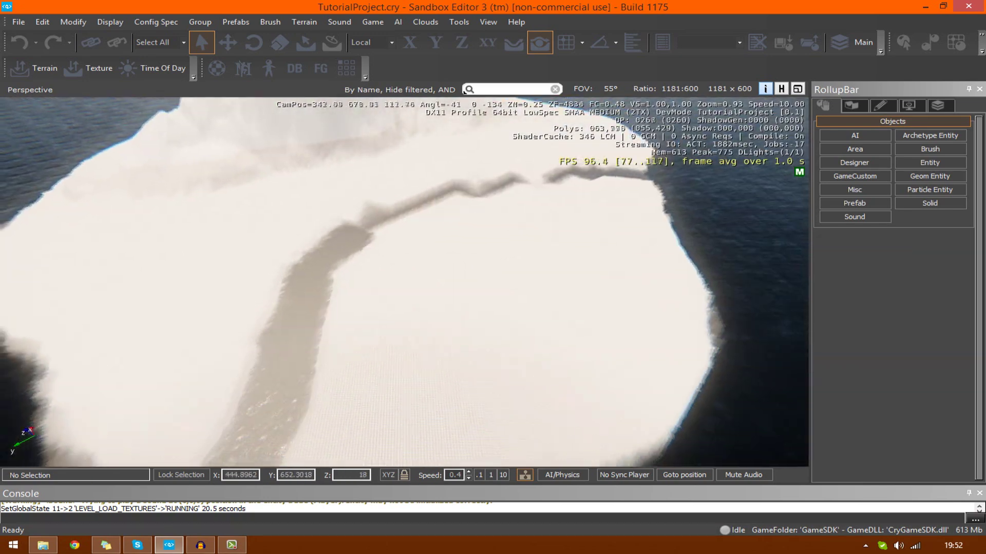
{"action": "mouse_move", "coordinate": [370, 282]}
{"action": "right_mouse_down"}
{"action": "mouse_move", "coordinate": [400, 281]}
{"action": "mouse_move", "coordinate": [363, 280]}
{"action": "right_mouse_up"}
{"action": "key", "text": "w"}
{"action": "right_click_drag", "start_coordinate": [449, 227], "coordinate": [499, 220]}
{"action": "key", "text": "s"}
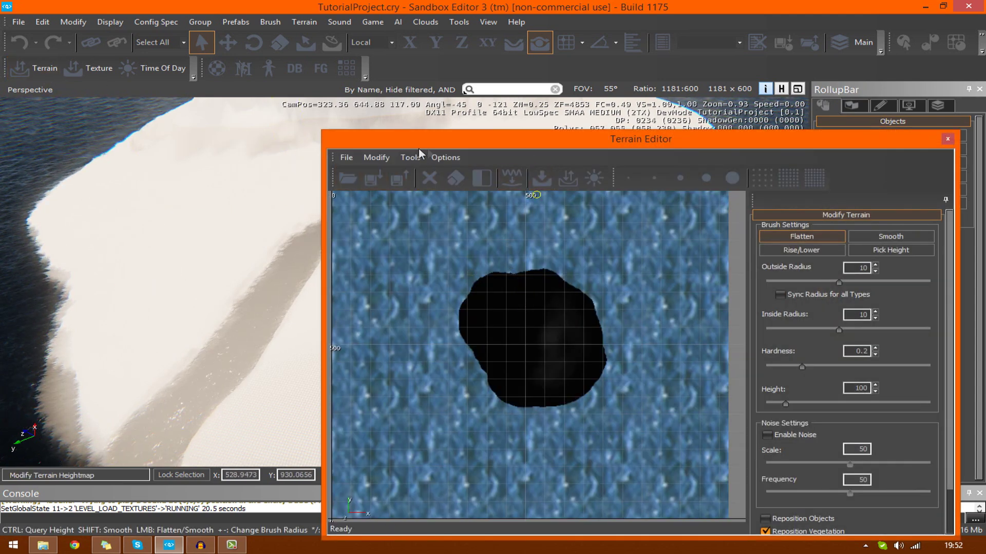
- Close the separate Terrain Editor window and activate the terrain Modify tool for work directly in the viewport
{"action": "left_click_drag", "start_coordinate": [530, 149], "coordinate": [345, 146]}
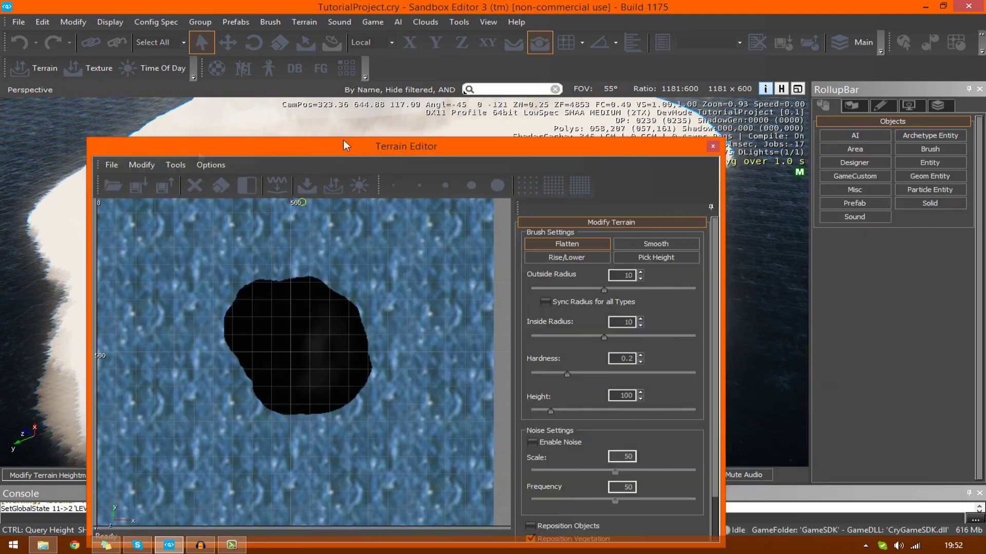
{"action": "left_click", "coordinate": [713, 149]}
{"action": "left_click", "coordinate": [849, 105]}
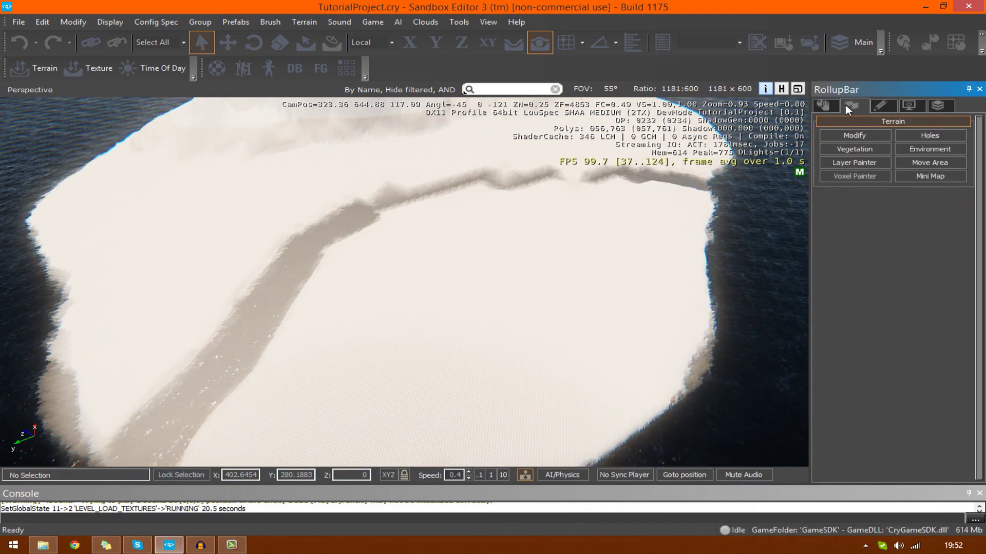
{"action": "left_click", "coordinate": [852, 134]}
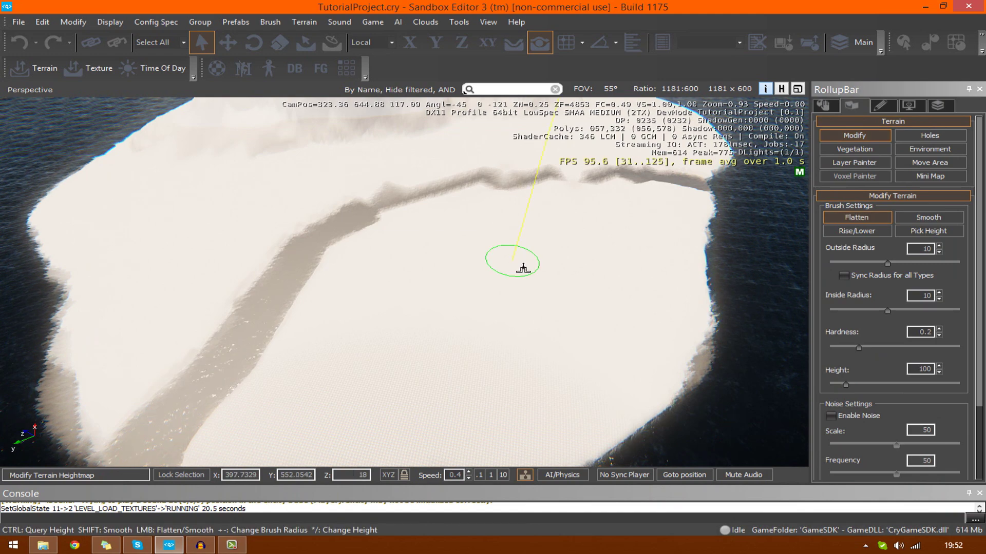
- Try a Flatten brush stroke at height 100 beside the channel, and undo the stroke
{"action": "right_click_drag", "start_coordinate": [522, 268], "coordinate": [451, 282]}
{"action": "key", "text": "w"}
{"action": "left_click", "coordinate": [856, 231]}
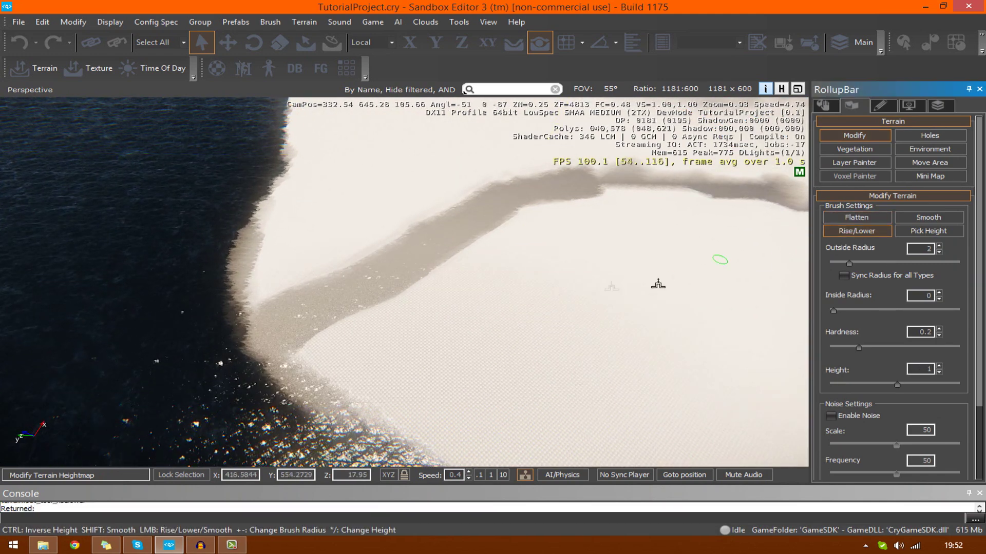
{"action": "left_click", "coordinate": [857, 217]}
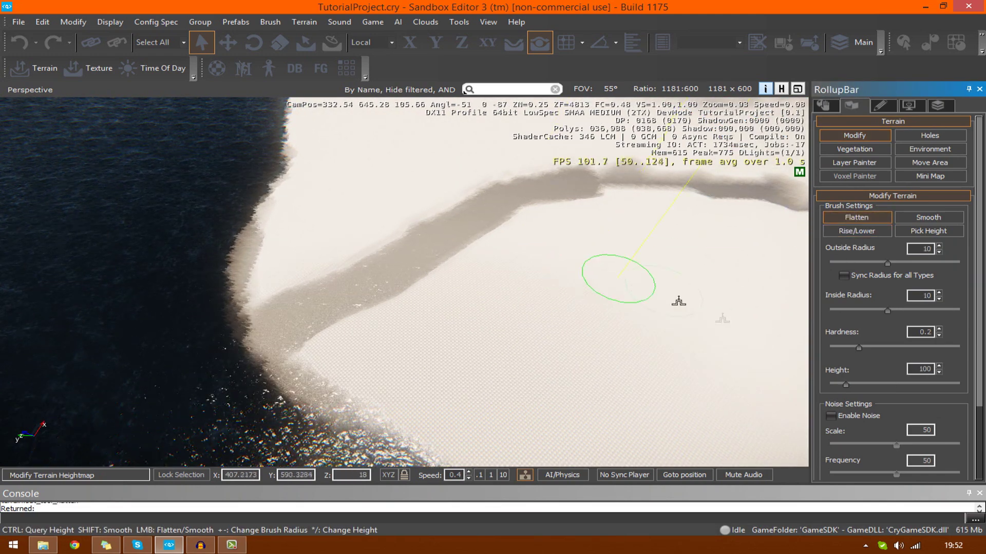
{"action": "left_click_drag", "start_coordinate": [528, 330], "coordinate": [401, 293]}
{"action": "key", "text": "ctrl+z"}
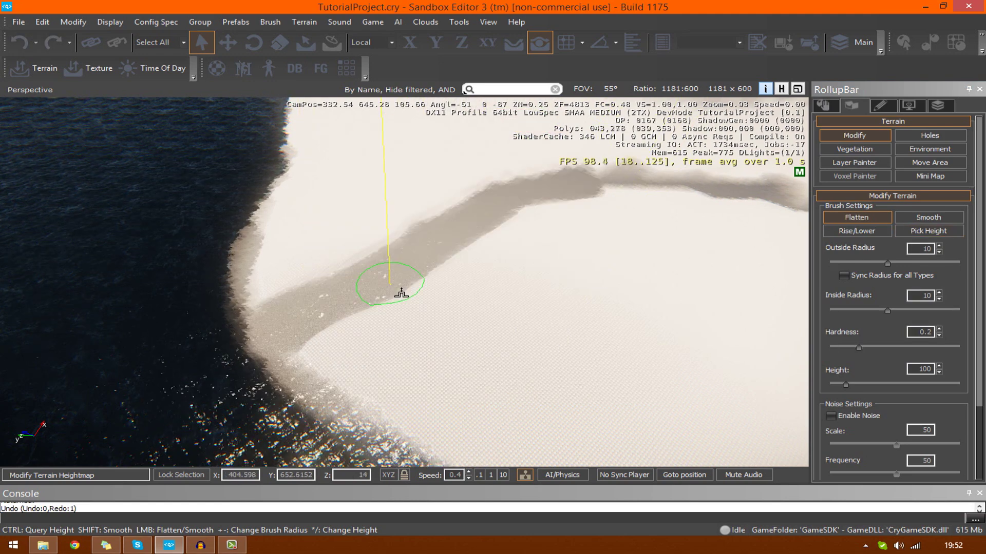
- Pick the ground height of 17.95 beside the channel and fill the channel to that level with the Flatten brush
{"action": "left_click", "coordinate": [914, 232]}
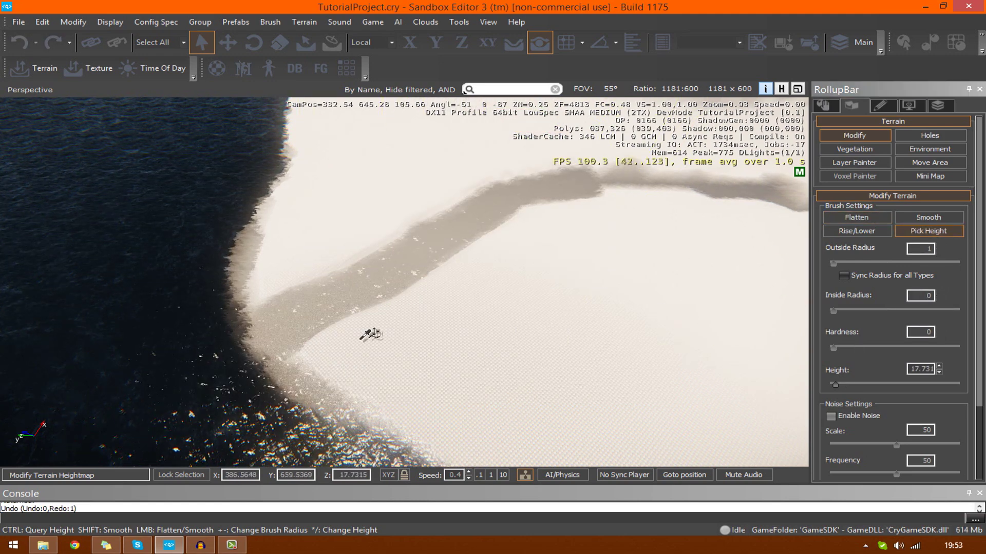
{"action": "left_click", "coordinate": [877, 221]}
{"action": "mouse_move", "coordinate": [544, 288]}
{"action": "left_mouse_down"}
{"action": "mouse_move", "coordinate": [361, 242]}
{"action": "mouse_move", "coordinate": [112, 383]}
{"action": "left_mouse_up"}
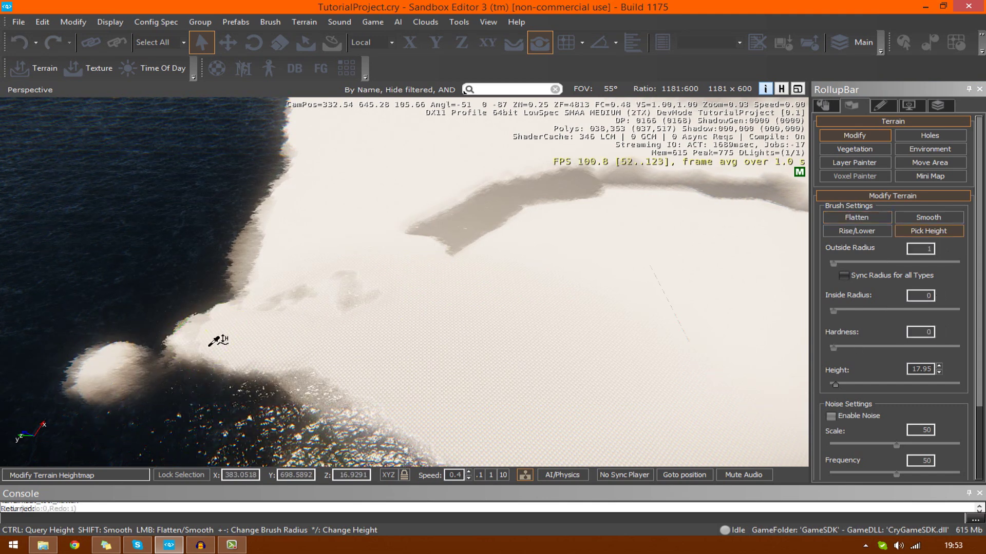
{"action": "key", "text": "ctrl+z"}
{"action": "mouse_move", "coordinate": [317, 336]}
{"action": "left_mouse_down"}
{"action": "mouse_move", "coordinate": [385, 313]}
{"action": "mouse_move", "coordinate": [382, 286]}
{"action": "mouse_move", "coordinate": [418, 266]}
{"action": "mouse_move", "coordinate": [459, 222]}
{"action": "mouse_move", "coordinate": [554, 184]}
{"action": "mouse_move", "coordinate": [711, 177]}
{"action": "mouse_move", "coordinate": [742, 203]}
{"action": "mouse_move", "coordinate": [781, 198]}
{"action": "left_mouse_up"}
- Flatten the remaining stretch of channel near the far shore to the level of the surrounding ground
{"action": "key", "text": "w"}
{"action": "right_click_drag", "start_coordinate": [625, 232], "coordinate": [603, 226]}
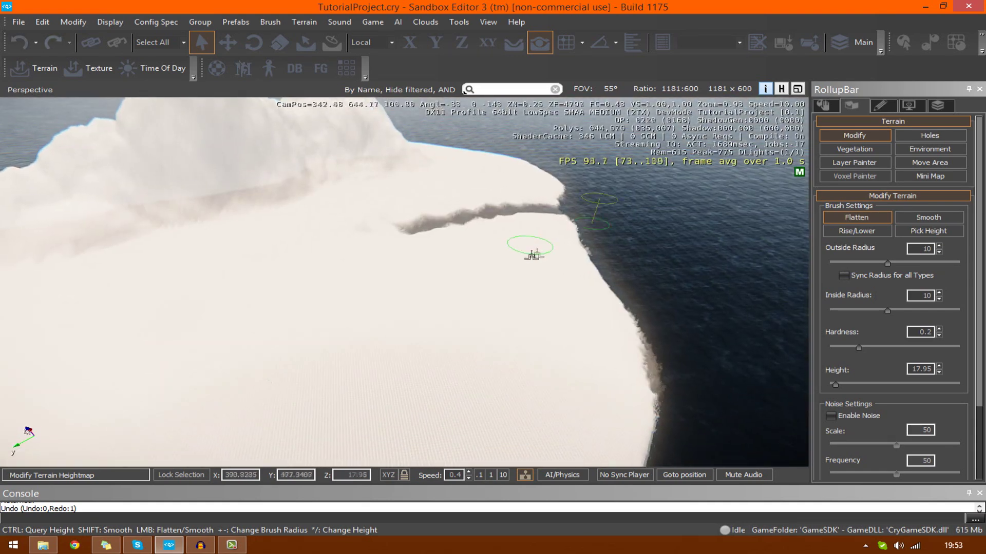
{"action": "scroll", "coordinate": [534, 255], "scroll_direction": "up", "scroll_amount": 3}
{"action": "mouse_move", "coordinate": [403, 241]}
{"action": "left_mouse_down"}
{"action": "mouse_move", "coordinate": [375, 227]}
{"action": "mouse_move", "coordinate": [468, 231]}
{"action": "left_mouse_up"}
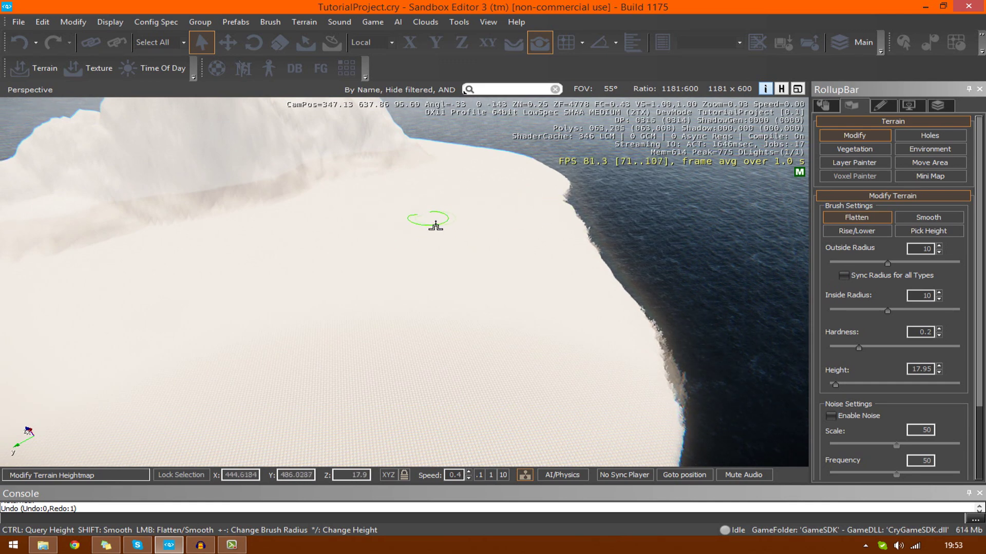
- Examine the filled-in ground and the shoreline from different sides of the island
{"action": "scroll", "coordinate": [436, 226], "scroll_direction": "down", "scroll_amount": 5}
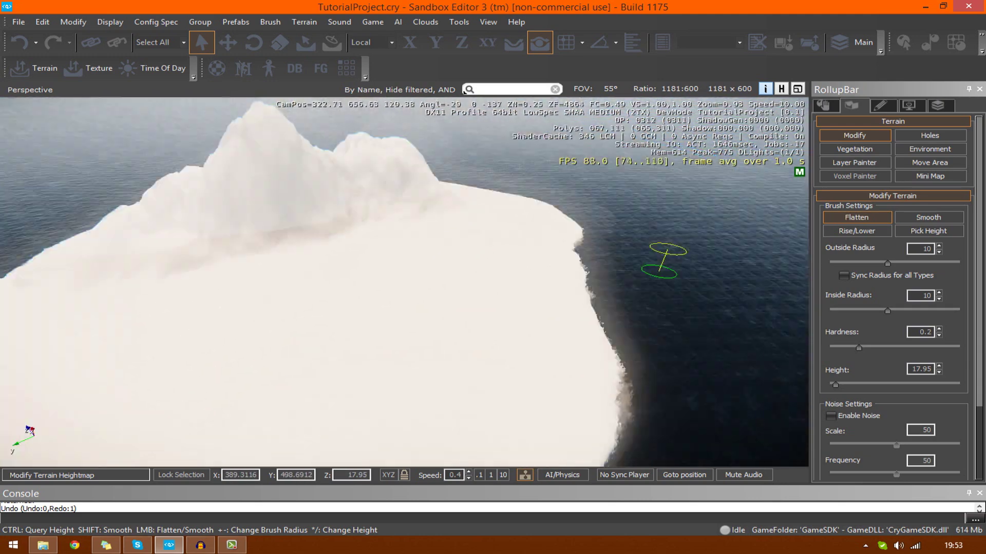
{"action": "right_click_drag", "start_coordinate": [659, 271], "coordinate": [591, 285]}
{"action": "right_click_drag", "start_coordinate": [525, 282], "coordinate": [480, 287]}
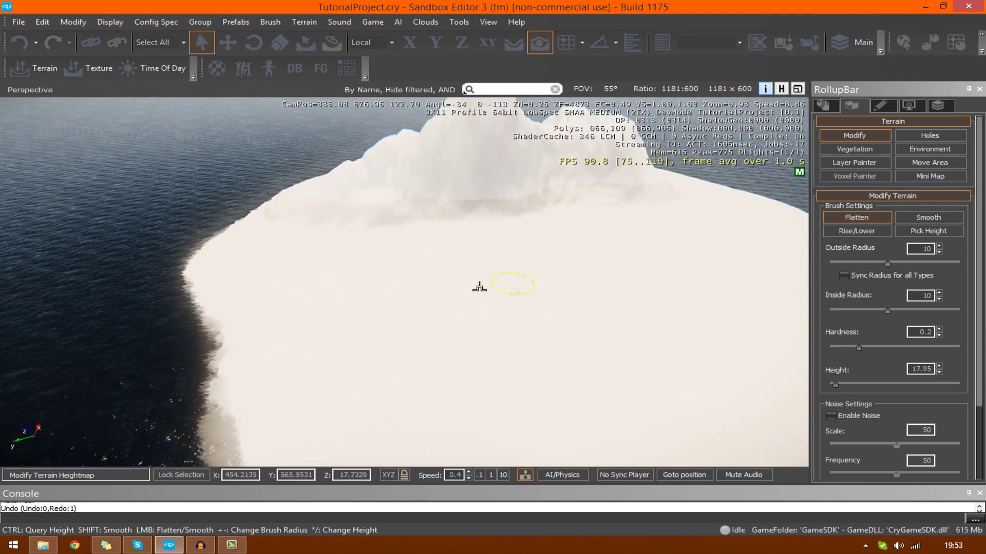
{"action": "key", "text": "s"}
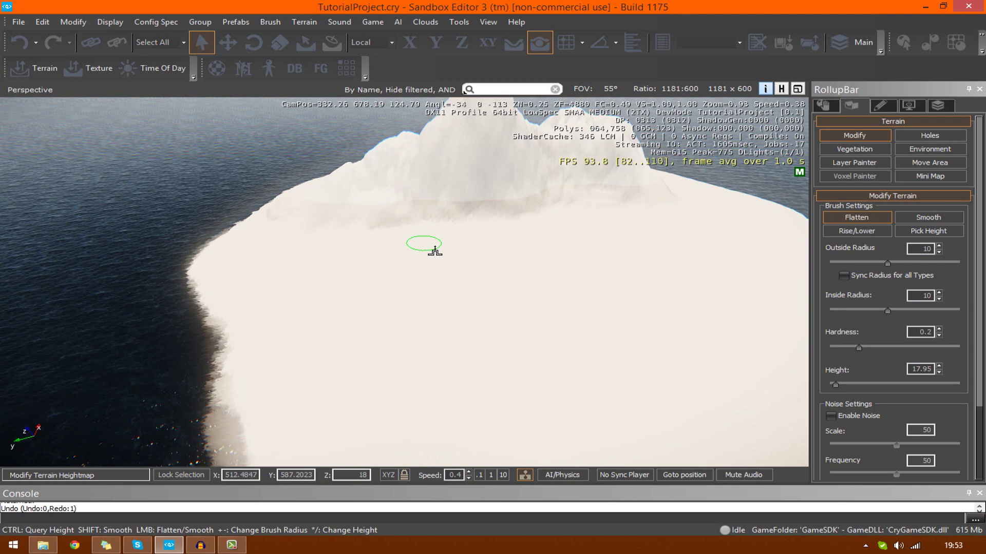
{"action": "key", "text": "s"}
{"action": "right_click_drag", "start_coordinate": [430, 251], "coordinate": [449, 279]}
{"action": "key", "text": "a"}
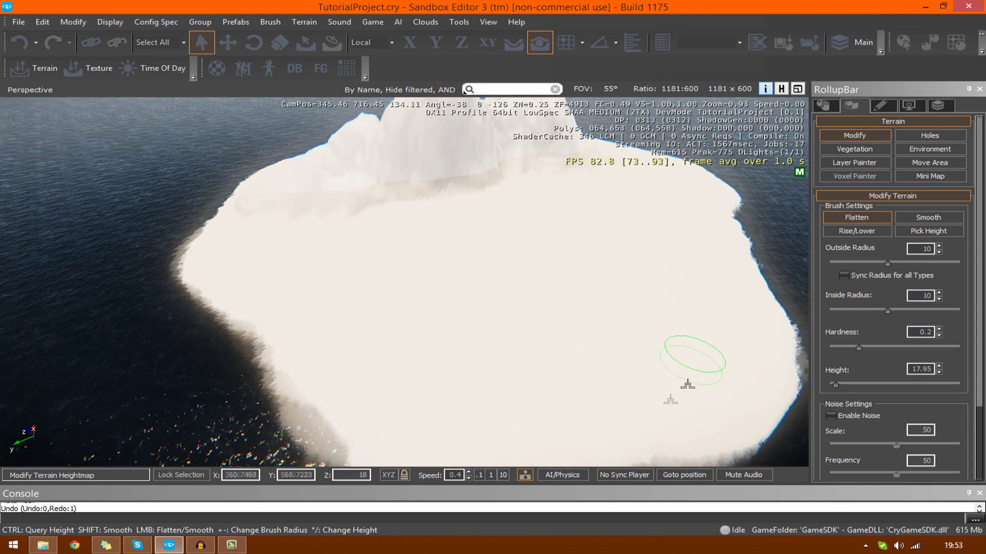
{"action": "key", "text": "a"}
{"action": "right_click_drag", "start_coordinate": [477, 304], "coordinate": [506, 298]}
{"action": "key", "text": "w"}
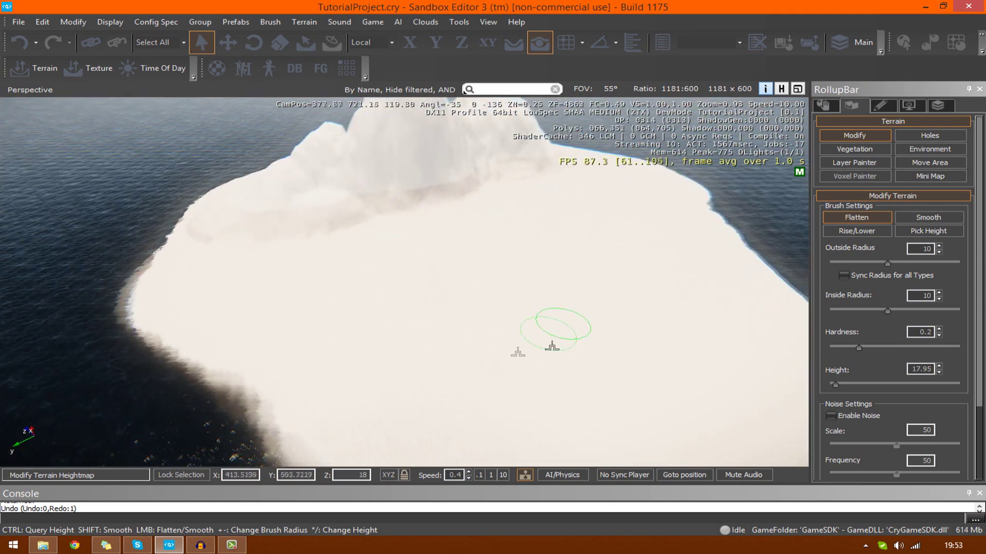
{"action": "key", "text": "w"}
{"action": "right_click_drag", "start_coordinate": [600, 272], "coordinate": [605, 263]}
{"action": "key", "text": "a"}
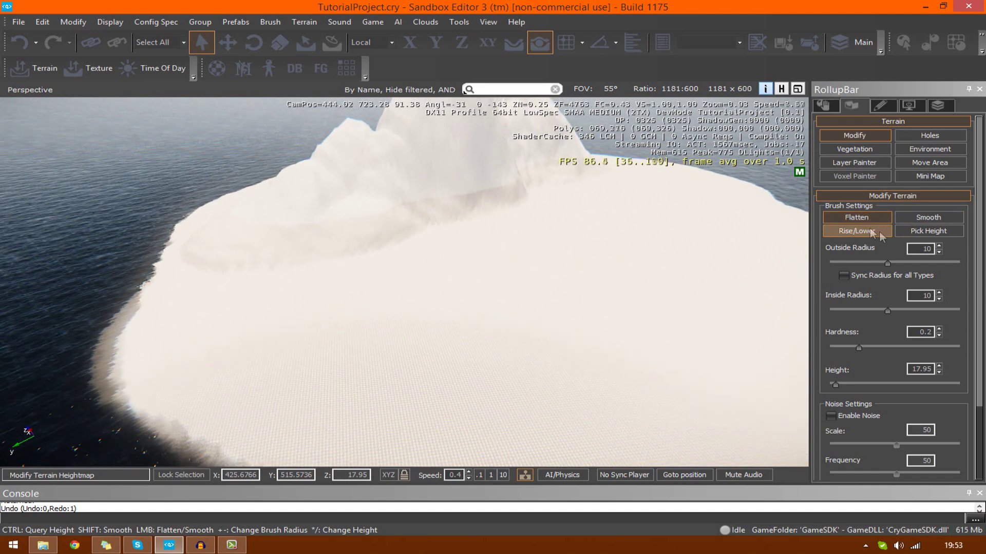
- Pick a terrain height of 13.296 from the slope at the island's shoreline and return to the Flatten brush
{"action": "left_click", "coordinate": [903, 231]}
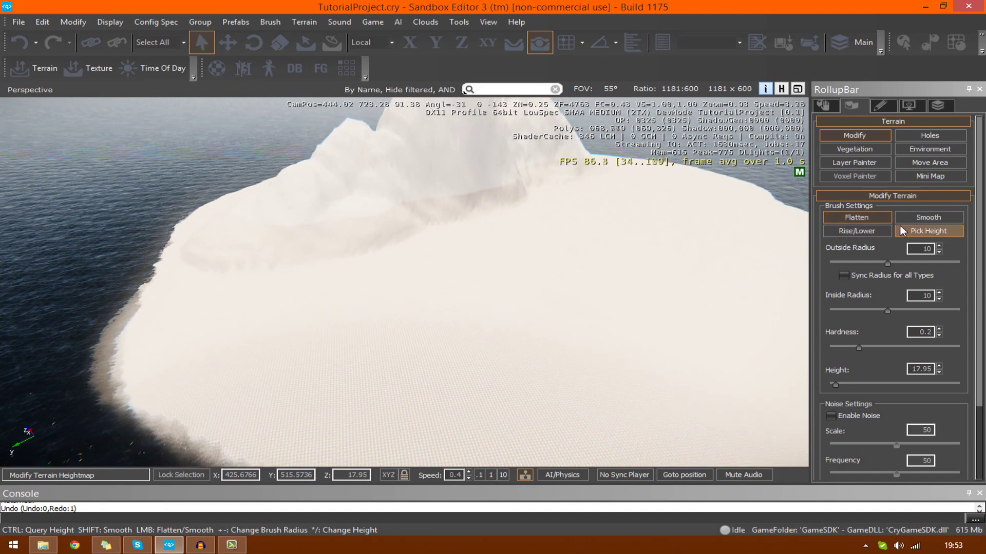
{"action": "left_click", "coordinate": [99, 382]}
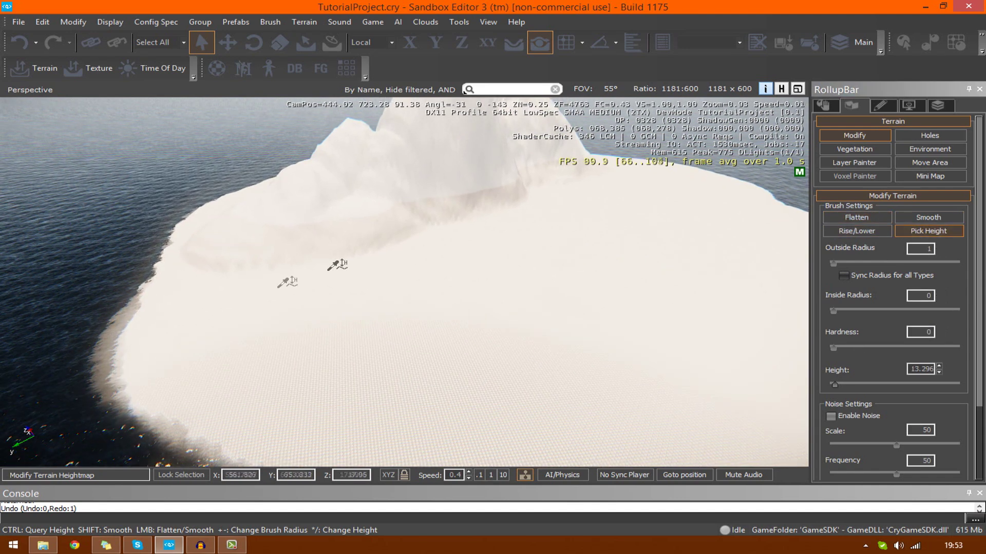
{"action": "left_click", "coordinate": [854, 217]}
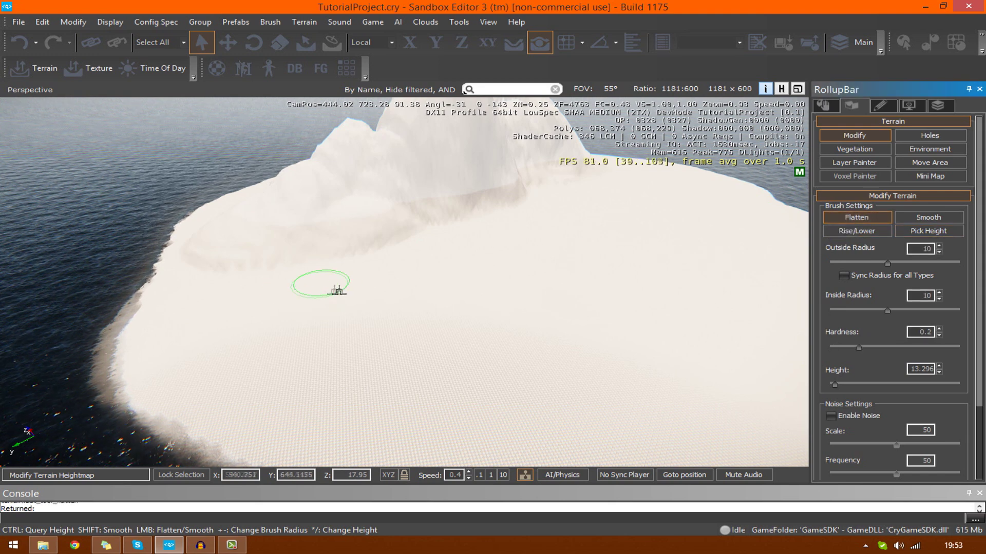
- Try carving a curved channel across the plain with the Flatten brush at the picked height, and undo it
{"action": "mouse_move", "coordinate": [325, 277]}
{"action": "left_mouse_down"}
{"action": "mouse_move", "coordinate": [355, 290]}
{"action": "mouse_move", "coordinate": [560, 308]}
{"action": "mouse_move", "coordinate": [719, 318]}
{"action": "mouse_move", "coordinate": [815, 310]}
{"action": "left_mouse_up"}
{"action": "right_click_drag", "start_coordinate": [645, 336], "coordinate": [649, 335]}
{"action": "key", "text": "s"}
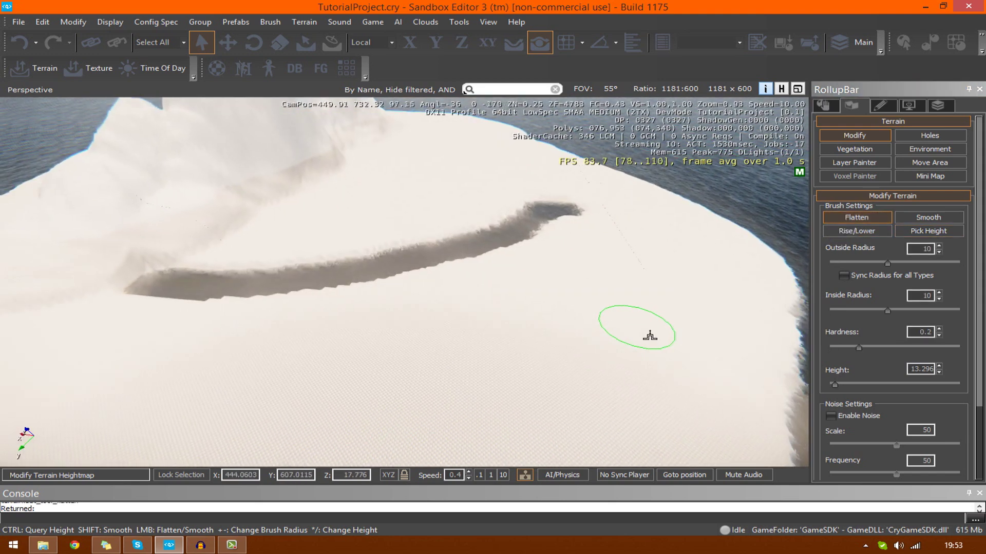
{"action": "key", "text": "ctrl+z"}
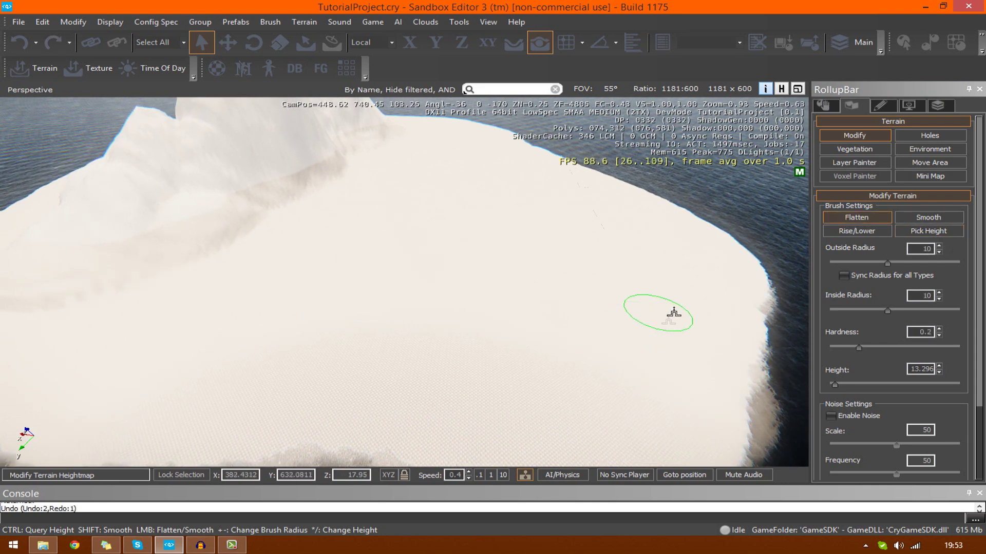
- Carve a winding river channel from the shore across the plain with the Flatten brush at height 13.296
{"action": "mouse_move", "coordinate": [712, 231]}
{"action": "left_mouse_down"}
{"action": "mouse_move", "coordinate": [649, 248]}
{"action": "mouse_move", "coordinate": [583, 292]}
{"action": "mouse_move", "coordinate": [487, 313]}
{"action": "mouse_move", "coordinate": [374, 297]}
{"action": "mouse_move", "coordinate": [153, 357]}
{"action": "left_mouse_up"}
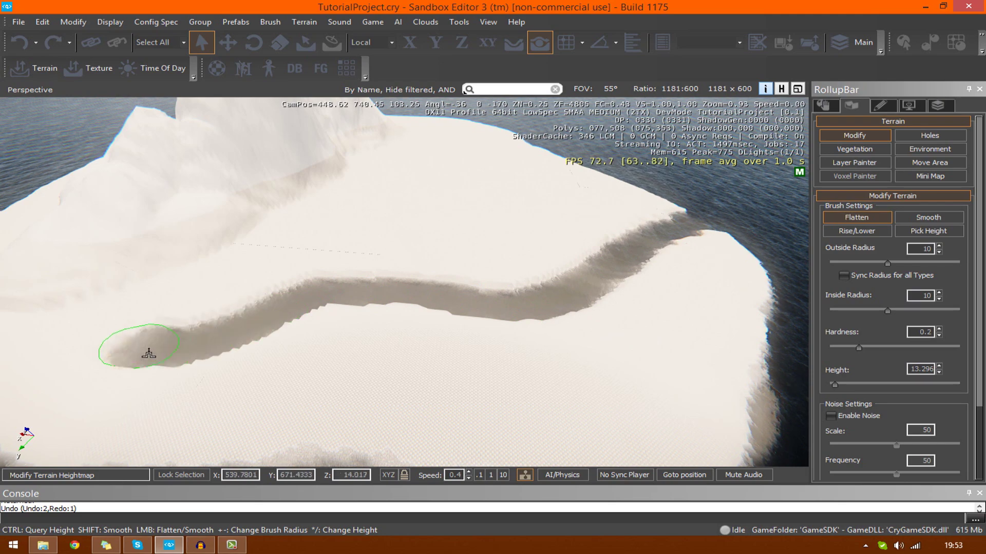
- Test the new river channel in game mode by moving along its bank, and return to editing
{"action": "mouse_move", "coordinate": [450, 291]}
{"action": "right_mouse_down"}
{"action": "mouse_move", "coordinate": [466, 307]}
{"action": "mouse_move", "coordinate": [453, 303]}
{"action": "right_mouse_up"}
{"action": "key", "text": "shift+w"}
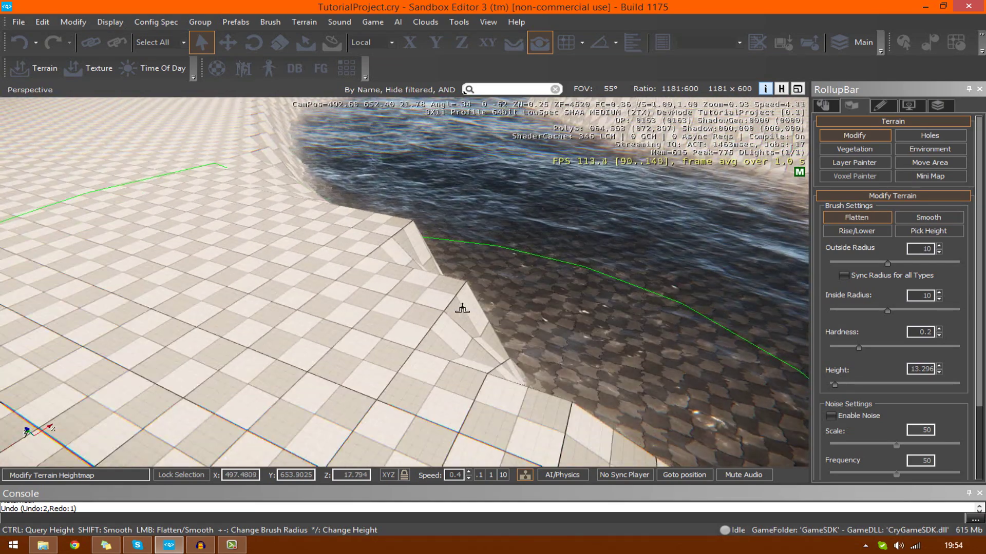
{"action": "key", "text": "ctrl"}
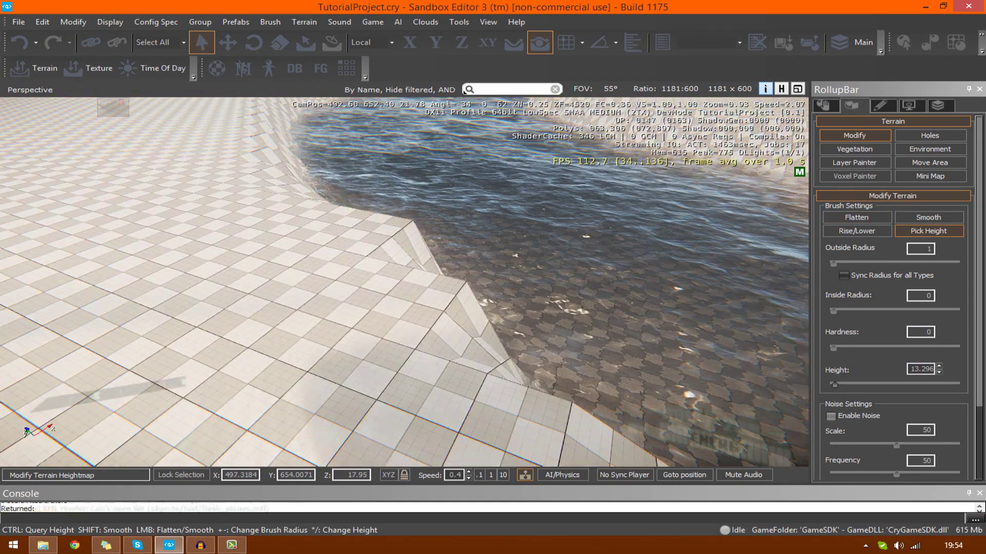
{"action": "key", "text": "ctrl+g"}
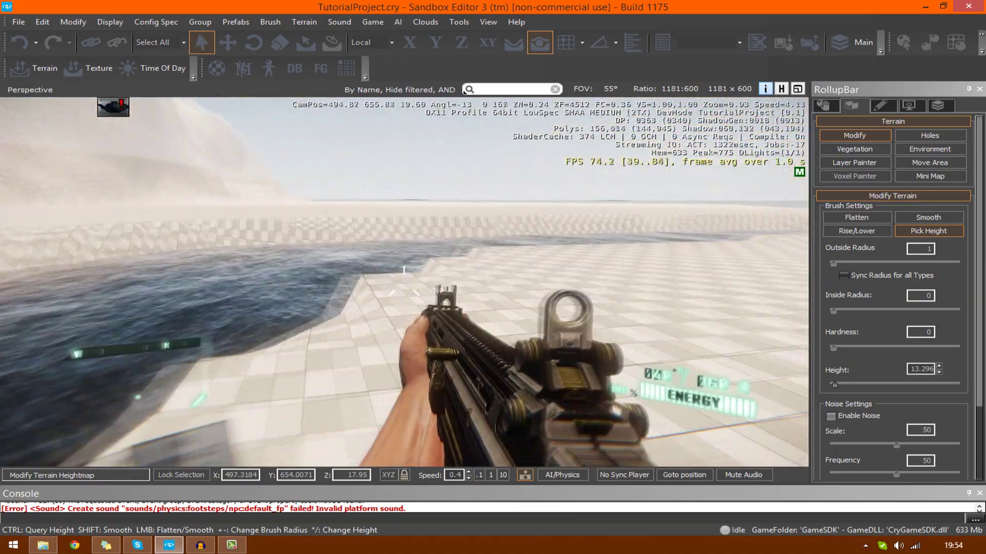
{"action": "key", "text": "shift+w"}
{"action": "key", "text": "w"}
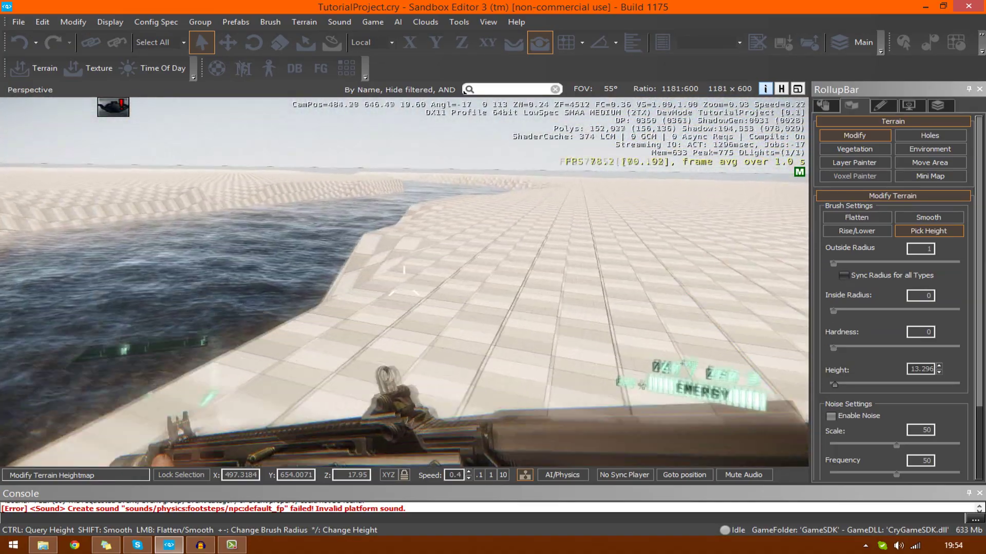
{"action": "key", "text": "Escape"}
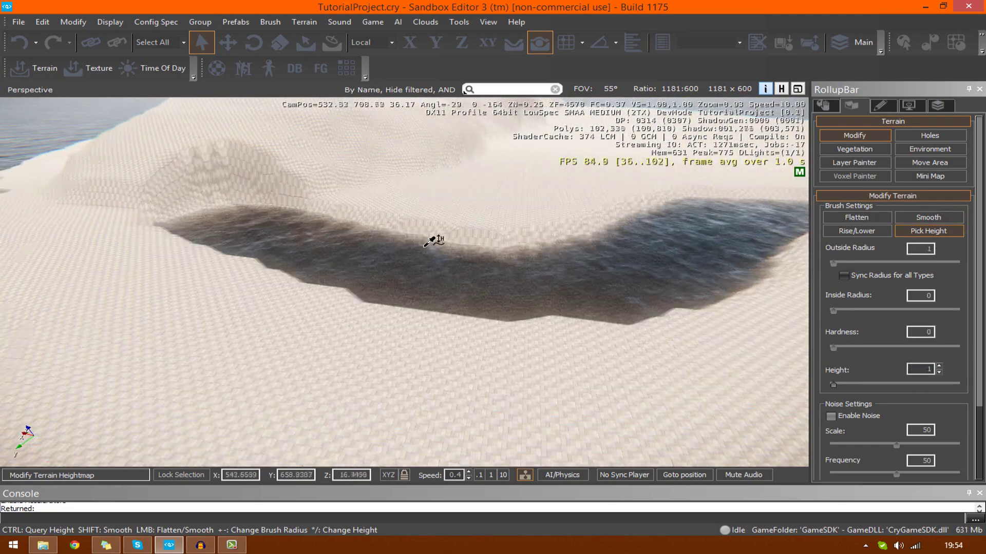
- Smooth the steep bank at the river's inland end with the Smooth brush at outside radius 2 and hardness 0.2
{"action": "middle_click_drag", "start_coordinate": [433, 241], "coordinate": [517, 236]}
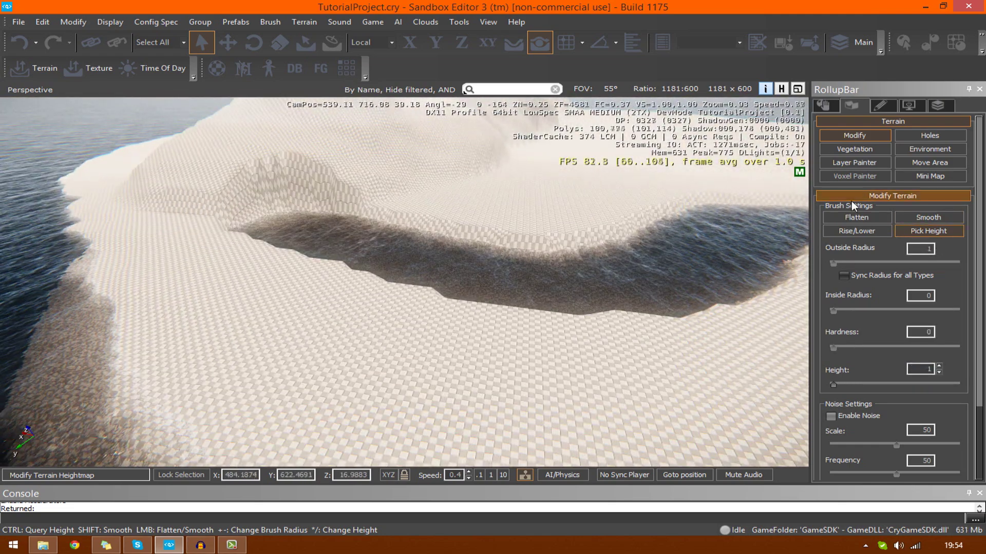
{"action": "left_click", "coordinate": [915, 221]}
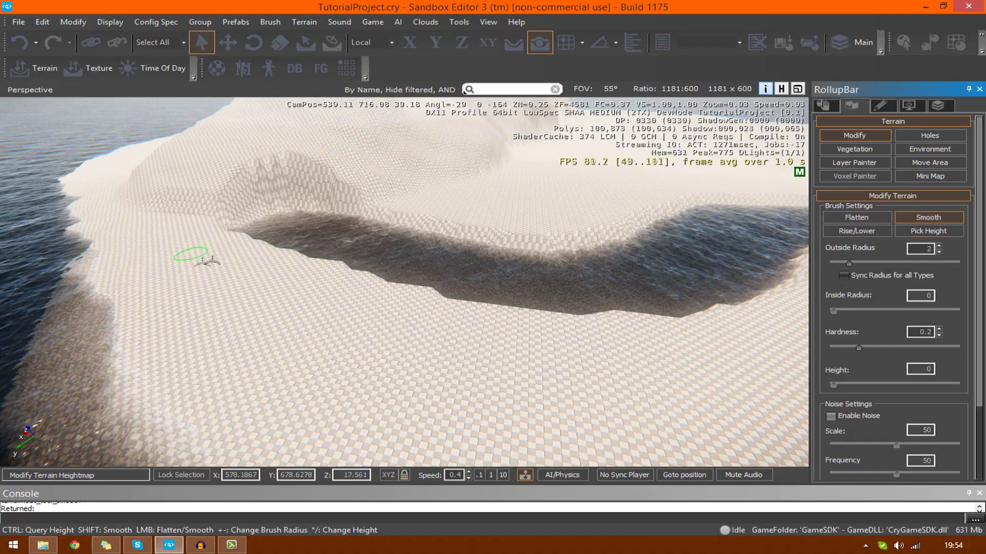
{"action": "key", "text": "w"}
{"action": "mouse_move", "coordinate": [265, 238]}
{"action": "right_mouse_down"}
{"action": "mouse_move", "coordinate": [238, 220]}
{"action": "mouse_move", "coordinate": [231, 224]}
{"action": "mouse_move", "coordinate": [241, 241]}
{"action": "right_mouse_up"}
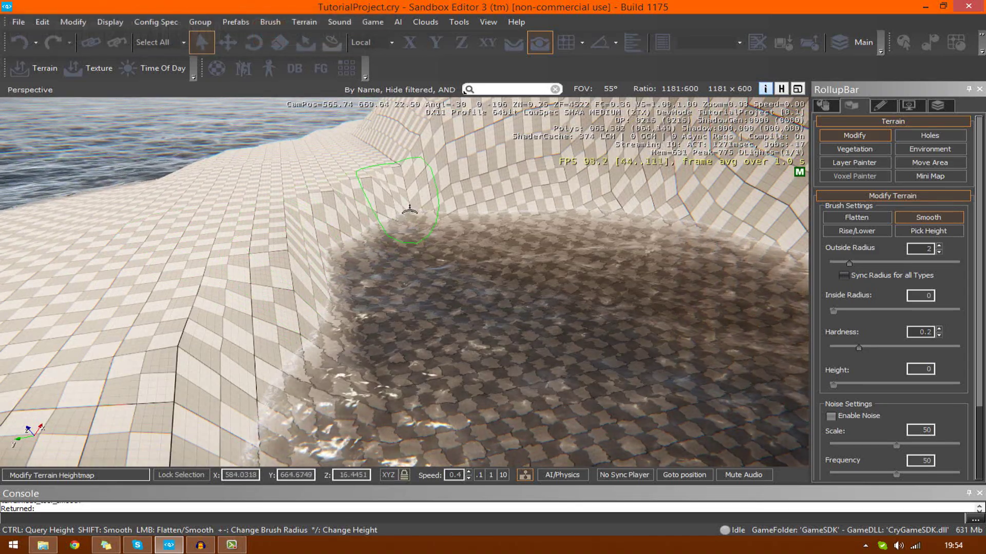
{"action": "mouse_move", "coordinate": [361, 230]}
{"action": "left_mouse_down"}
{"action": "mouse_move", "coordinate": [242, 418]}
{"action": "mouse_move", "coordinate": [213, 359]}
{"action": "left_mouse_up"}
{"action": "key", "text": "s"}
{"action": "mouse_move", "coordinate": [213, 359]}
{"action": "right_mouse_down"}
{"action": "mouse_move", "coordinate": [252, 344]}
{"action": "mouse_move", "coordinate": [220, 350]}
{"action": "right_mouse_up"}
- Look up "river bank" photos on Google Images in the browser as a bank-slope reference, and close the browser
{"action": "left_click", "coordinate": [75, 552]}
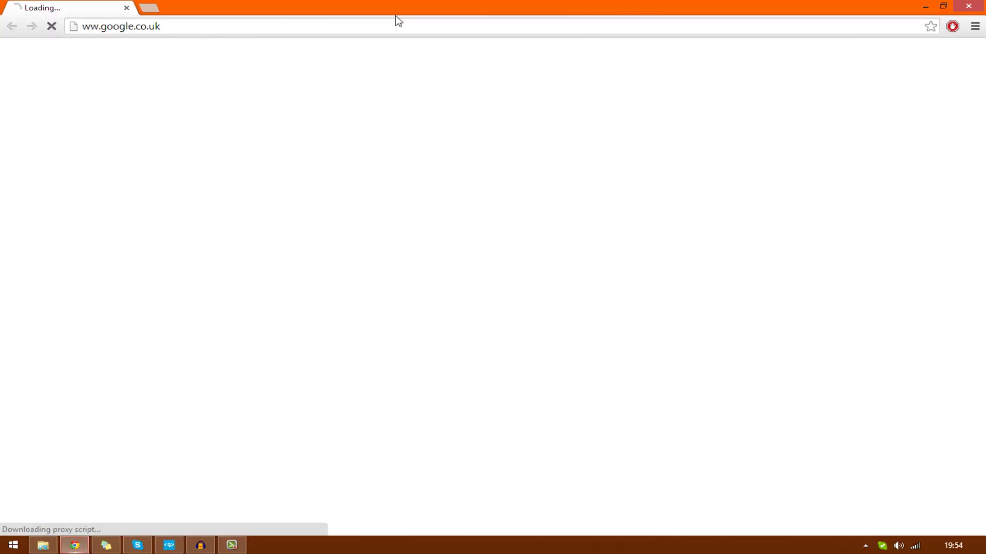
{"action": "left_click_drag", "start_coordinate": [395, 15], "coordinate": [985, 46]}
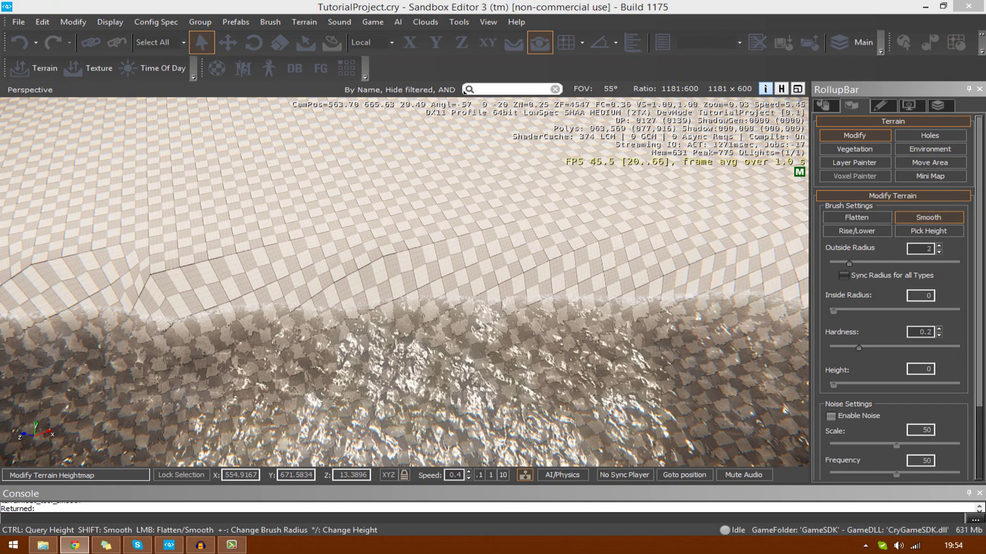
{"action": "key", "text": "alt+Tab"}
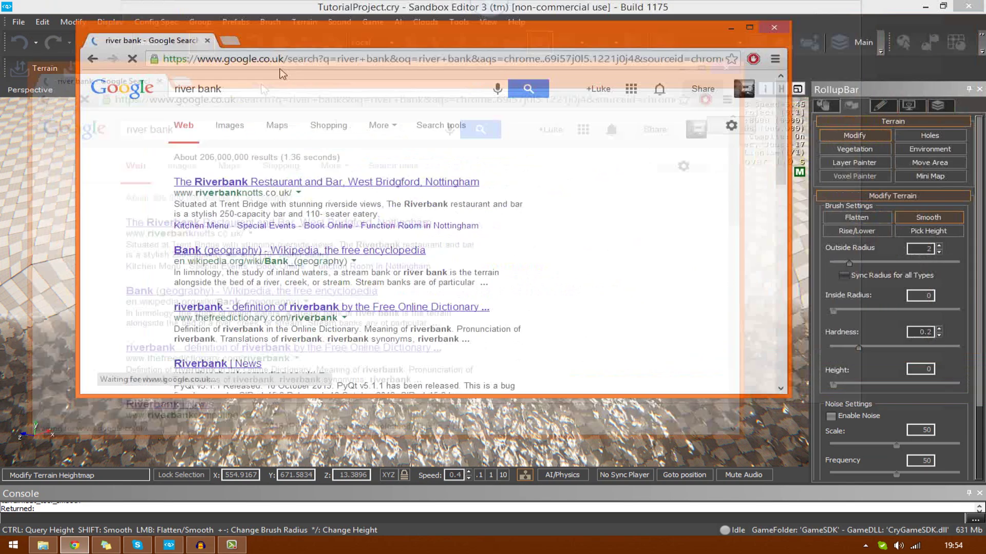
{"action": "left_click", "coordinate": [214, 184]}
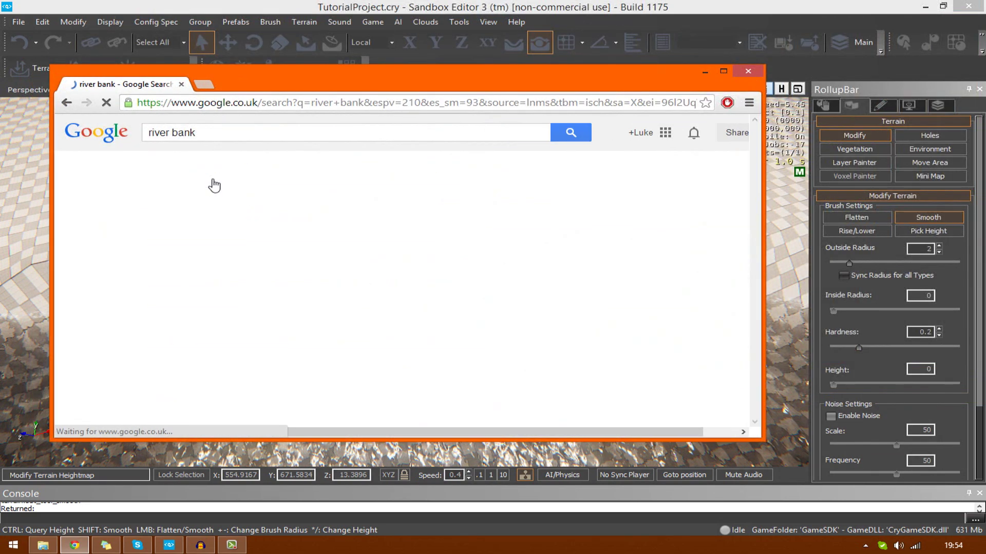
{"action": "scroll", "coordinate": [243, 308], "scroll_direction": "down", "scroll_amount": 2}
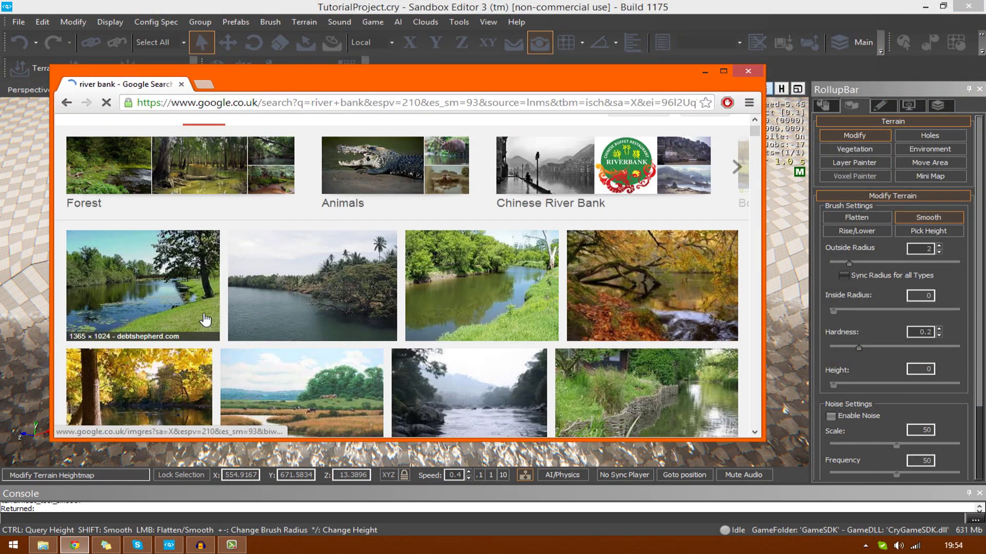
{"action": "left_click", "coordinate": [204, 308]}
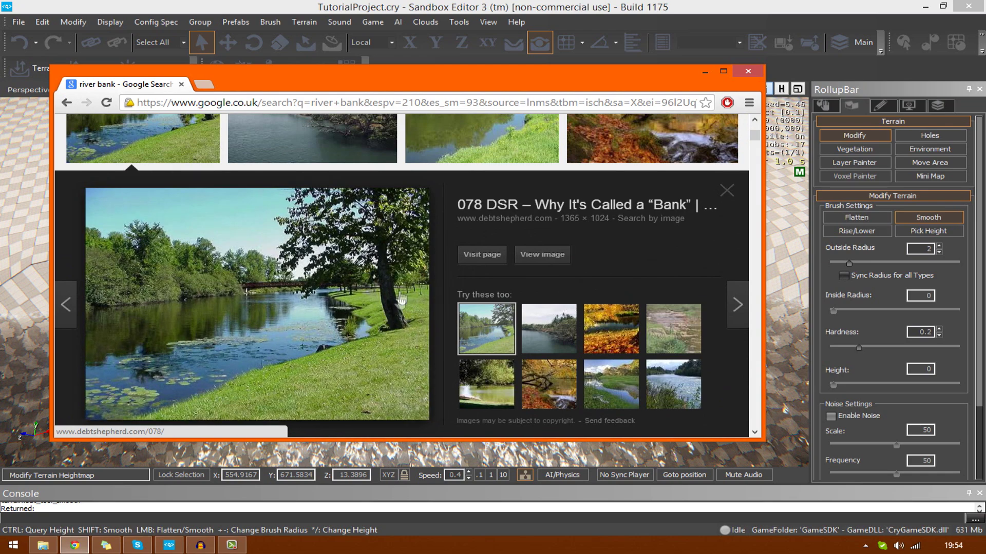
{"action": "scroll", "coordinate": [426, 307], "scroll_direction": "up", "scroll_amount": 3}
{"action": "scroll", "coordinate": [529, 308], "scroll_direction": "down", "scroll_amount": 10}
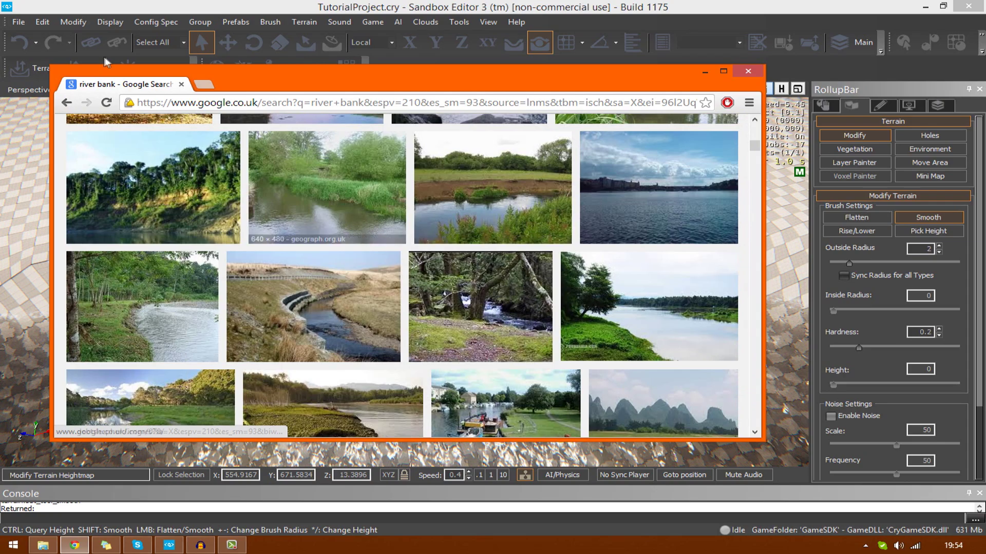
{"action": "left_click", "coordinate": [181, 84]}
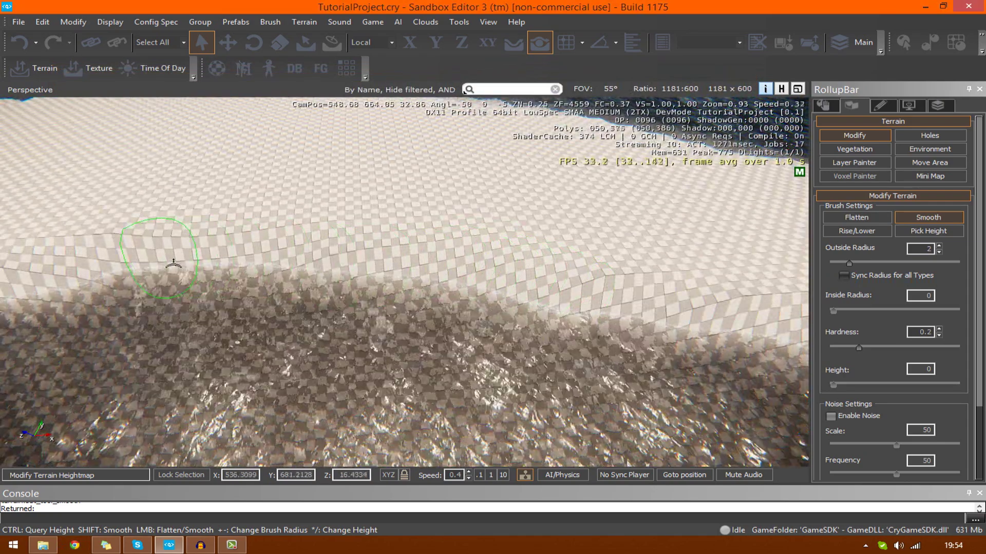
- Try smoothing the river bank with the Smooth brush at an outside radius of 36.307, and undo it
{"action": "key", "text": "w"}
{"action": "right_click_drag", "start_coordinate": [173, 263], "coordinate": [329, 231]}
{"action": "key", "text": "d"}
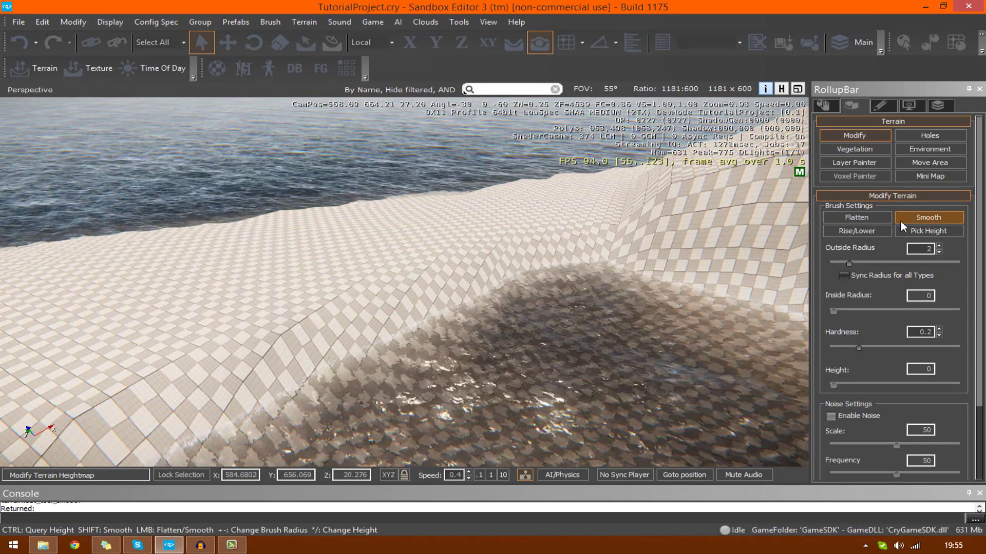
{"action": "left_click_drag", "start_coordinate": [852, 263], "coordinate": [872, 264]}
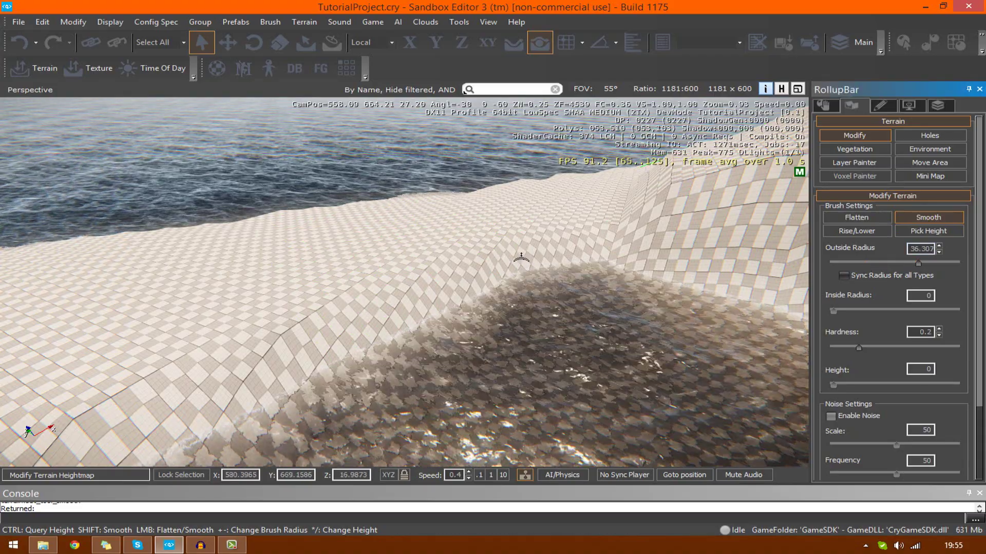
{"action": "right_click_drag", "start_coordinate": [521, 258], "coordinate": [515, 257]}
{"action": "key", "text": "s"}
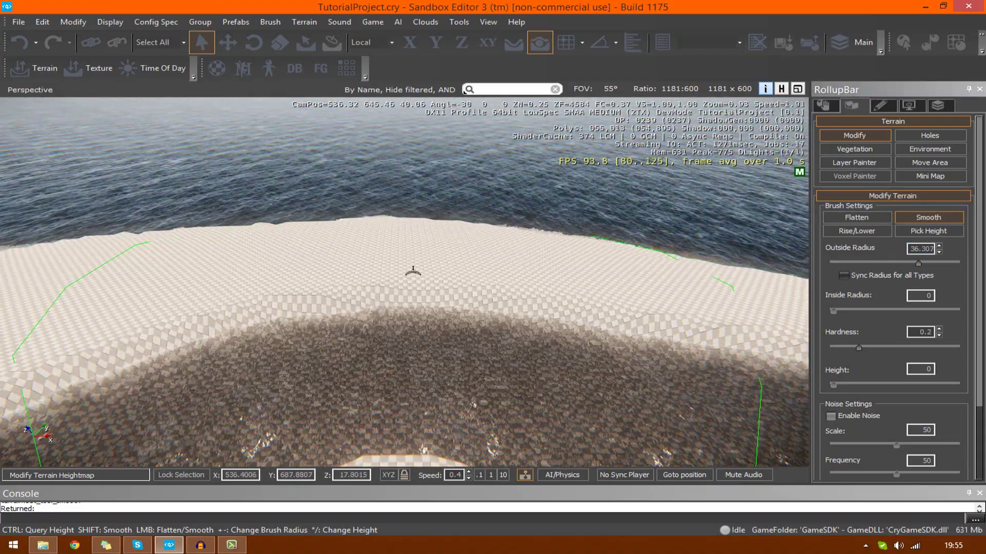
{"action": "left_click_drag", "start_coordinate": [413, 270], "coordinate": [393, 276]}
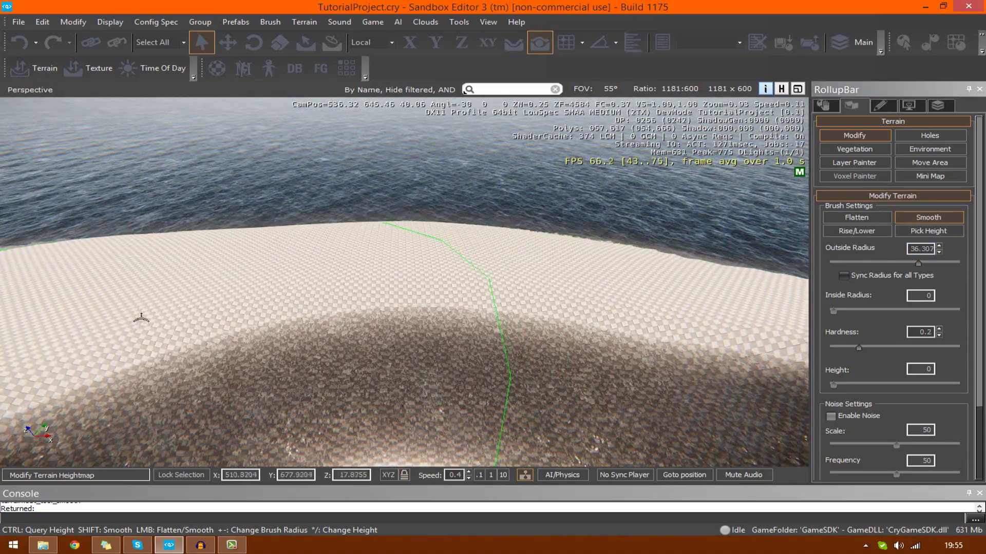
{"action": "key", "text": "w"}
{"action": "mouse_move", "coordinate": [533, 271]}
{"action": "right_mouse_down"}
{"action": "mouse_move", "coordinate": [544, 276]}
{"action": "mouse_move", "coordinate": [519, 287]}
{"action": "right_mouse_up"}
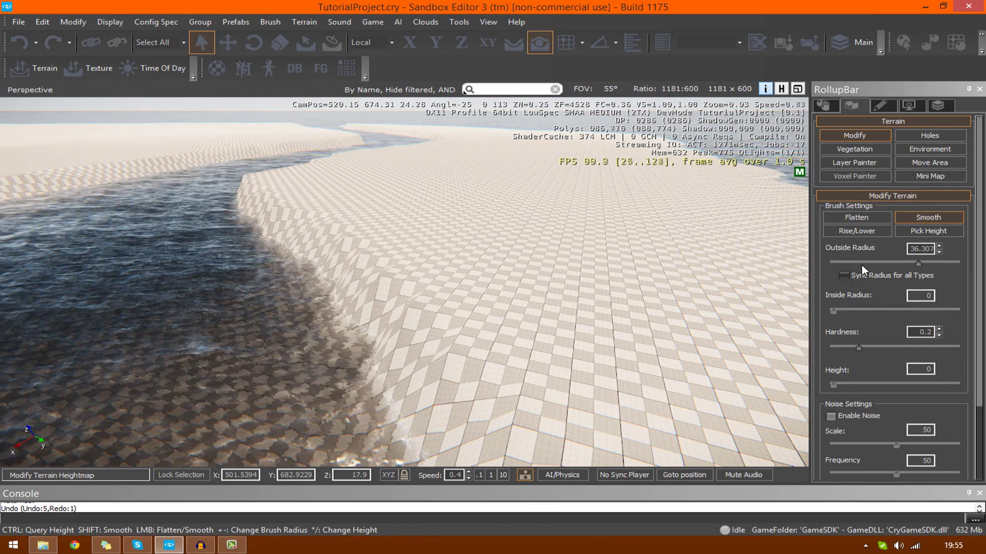
- Set the Smooth brush's outside radius to 4.6773 and smooth the first stretch of the river bank from the inland end
{"action": "left_click", "coordinate": [853, 263]}
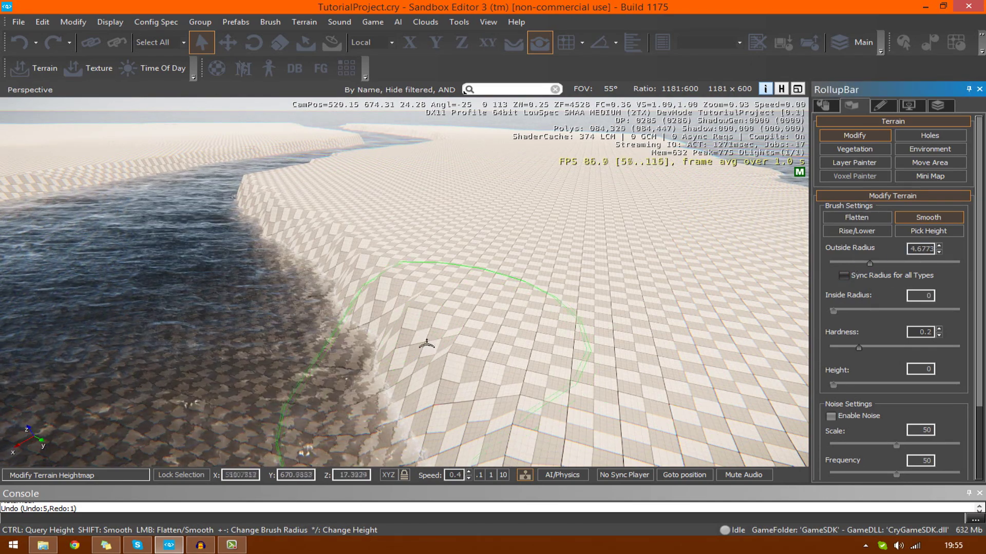
{"action": "mouse_move", "coordinate": [460, 332]}
{"action": "right_mouse_down"}
{"action": "mouse_move", "coordinate": [450, 326]}
{"action": "mouse_move", "coordinate": [500, 322]}
{"action": "right_mouse_up"}
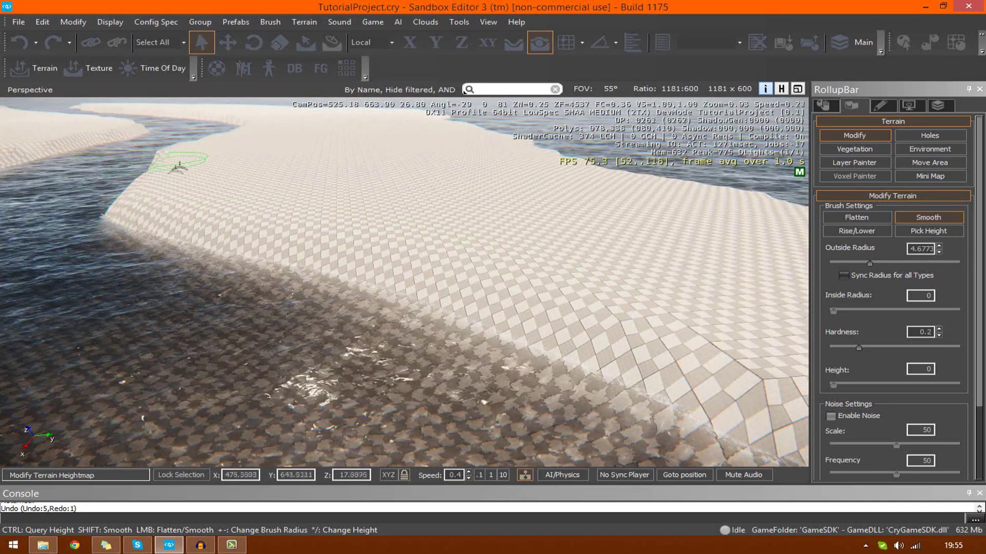
{"action": "key", "text": "w"}
{"action": "right_click_drag", "start_coordinate": [163, 226], "coordinate": [329, 302]}
{"action": "mouse_move", "coordinate": [329, 302]}
{"action": "left_mouse_down"}
{"action": "mouse_move", "coordinate": [649, 298]}
{"action": "mouse_move", "coordinate": [197, 303]}
{"action": "mouse_move", "coordinate": [254, 308]}
{"action": "left_mouse_up"}
{"action": "key", "text": "a"}
{"action": "key", "text": "w"}
{"action": "right_click_drag", "start_coordinate": [254, 308], "coordinate": [219, 303]}
{"action": "key", "text": "s"}
{"action": "key", "text": "a"}
{"action": "mouse_move", "coordinate": [418, 352]}
{"action": "left_mouse_down"}
{"action": "mouse_move", "coordinate": [308, 259]}
{"action": "mouse_move", "coordinate": [357, 226]}
{"action": "left_mouse_up"}
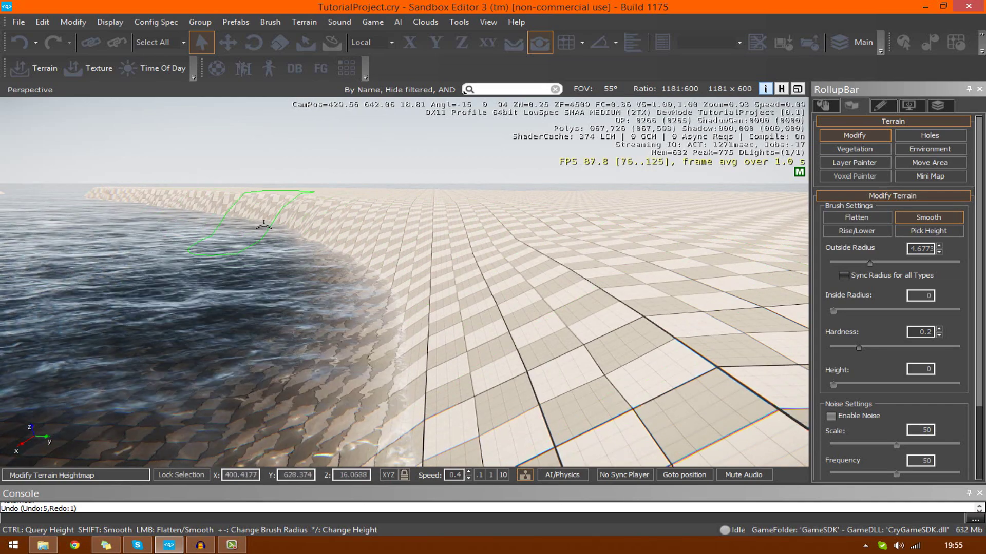
{"action": "scroll", "coordinate": [319, 241], "scroll_direction": "up", "scroll_amount": 3}
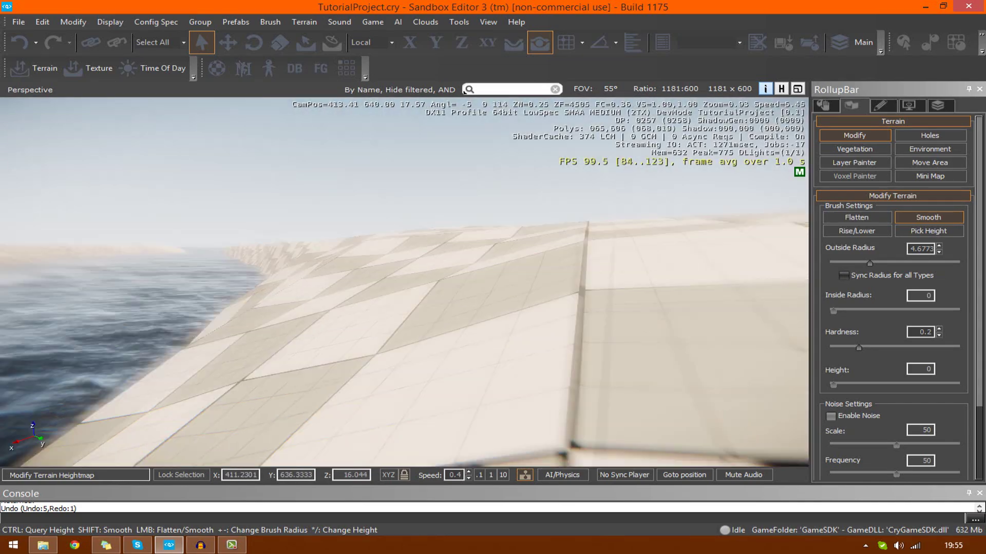
{"action": "mouse_move", "coordinate": [348, 278]}
{"action": "left_mouse_down"}
{"action": "mouse_move", "coordinate": [407, 254]}
{"action": "mouse_move", "coordinate": [340, 214]}
{"action": "left_mouse_up"}
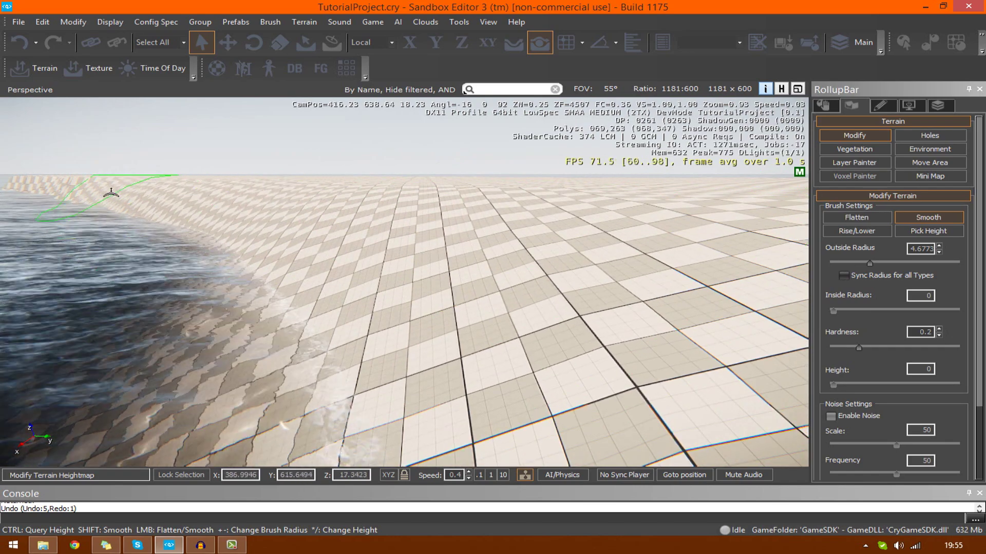
- Continue smoothing the river banks along the remaining channel toward its mouth at the sea
{"action": "mouse_move", "coordinate": [311, 283]}
{"action": "right_mouse_down"}
{"action": "mouse_move", "coordinate": [319, 292]}
{"action": "mouse_move", "coordinate": [380, 288]}
{"action": "right_mouse_up"}
{"action": "key", "text": "s"}
{"action": "mouse_move", "coordinate": [380, 304]}
{"action": "left_mouse_down"}
{"action": "mouse_move", "coordinate": [285, 308]}
{"action": "mouse_move", "coordinate": [119, 343]}
{"action": "mouse_move", "coordinate": [14, 384]}
{"action": "mouse_move", "coordinate": [253, 366]}
{"action": "left_mouse_up"}
{"action": "key", "text": "a"}
{"action": "key", "text": "s"}
{"action": "key", "text": "s"}
{"action": "key", "text": "a"}
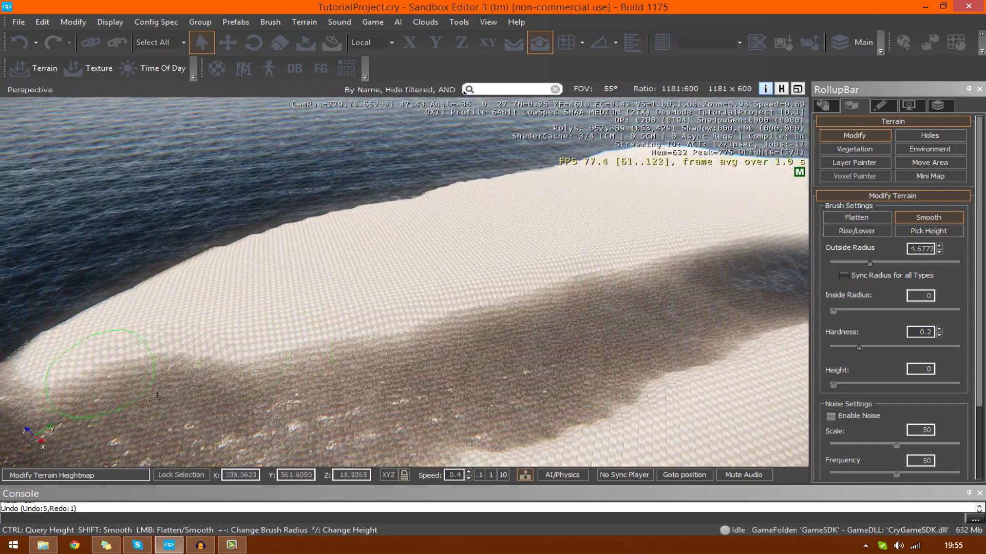
{"action": "right_click_drag", "start_coordinate": [123, 332], "coordinate": [123, 339]}
{"action": "key", "text": "s"}
{"action": "mouse_move", "coordinate": [173, 415]}
{"action": "left_mouse_down"}
{"action": "mouse_move", "coordinate": [373, 303]}
{"action": "mouse_move", "coordinate": [445, 249]}
{"action": "left_mouse_up"}
- Widen the middle of the river into a broad lake with the Flatten brush at height 13.296 and radius 10
{"action": "key", "text": "w"}
{"action": "key", "text": "w"}
{"action": "mouse_move", "coordinate": [446, 249]}
{"action": "right_mouse_down"}
{"action": "mouse_move", "coordinate": [433, 245]}
{"action": "mouse_move", "coordinate": [447, 262]}
{"action": "right_mouse_up"}
{"action": "key", "text": "s"}
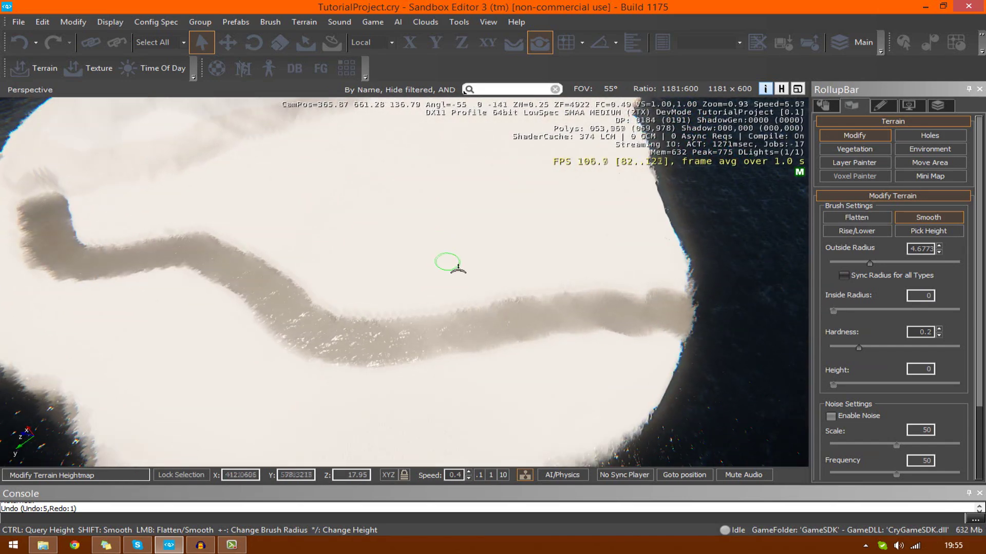
{"action": "left_click", "coordinate": [857, 217]}
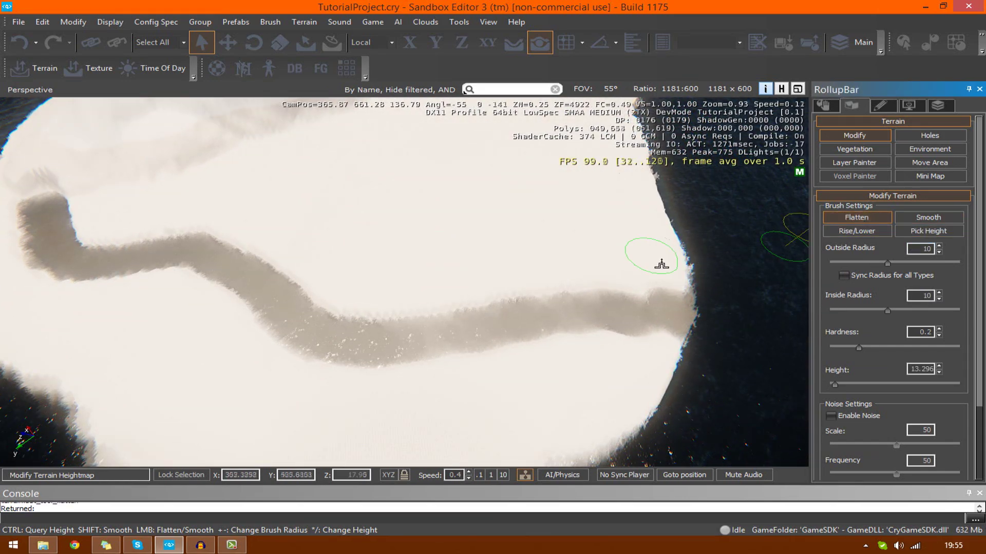
{"action": "mouse_move", "coordinate": [476, 308]}
{"action": "left_mouse_down"}
{"action": "mouse_move", "coordinate": [465, 311]}
{"action": "mouse_move", "coordinate": [456, 272]}
{"action": "mouse_move", "coordinate": [414, 226]}
{"action": "mouse_move", "coordinate": [348, 222]}
{"action": "mouse_move", "coordinate": [259, 262]}
{"action": "left_mouse_up"}
{"action": "mouse_move", "coordinate": [310, 228]}
{"action": "left_mouse_down"}
{"action": "mouse_move", "coordinate": [440, 232]}
{"action": "mouse_move", "coordinate": [374, 311]}
{"action": "mouse_move", "coordinate": [318, 269]}
{"action": "mouse_move", "coordinate": [375, 264]}
{"action": "mouse_move", "coordinate": [387, 272]}
{"action": "mouse_move", "coordinate": [413, 250]}
{"action": "left_mouse_up"}
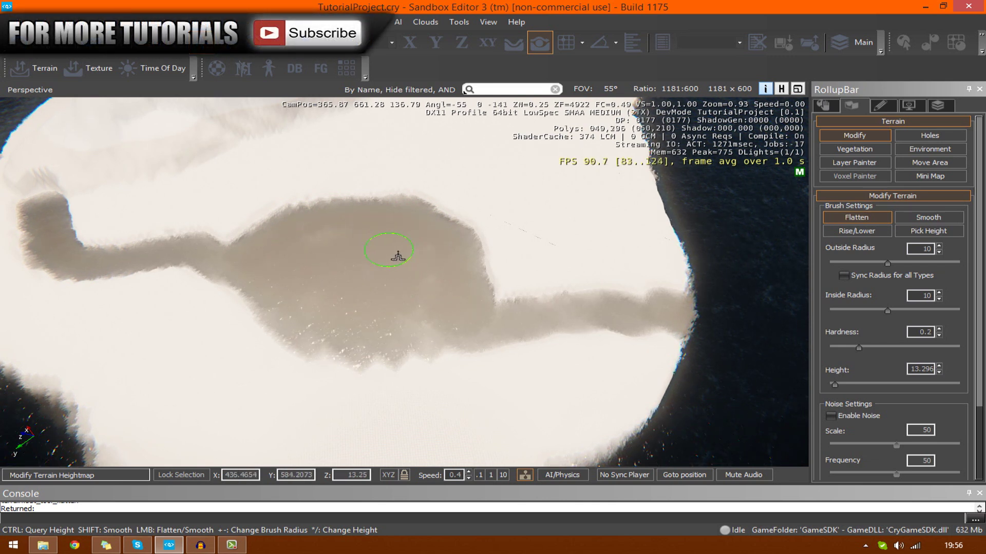
- Smooth the lake's shoreline with the Smooth brush at outside radius 4.6773
{"action": "left_click", "coordinate": [924, 217]}
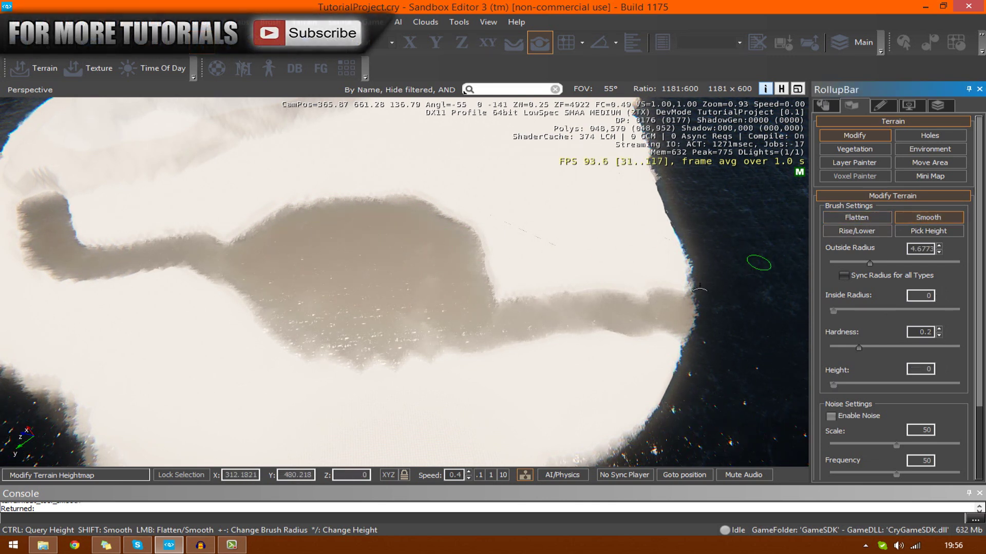
{"action": "left_click_drag", "start_coordinate": [505, 299], "coordinate": [482, 253]}
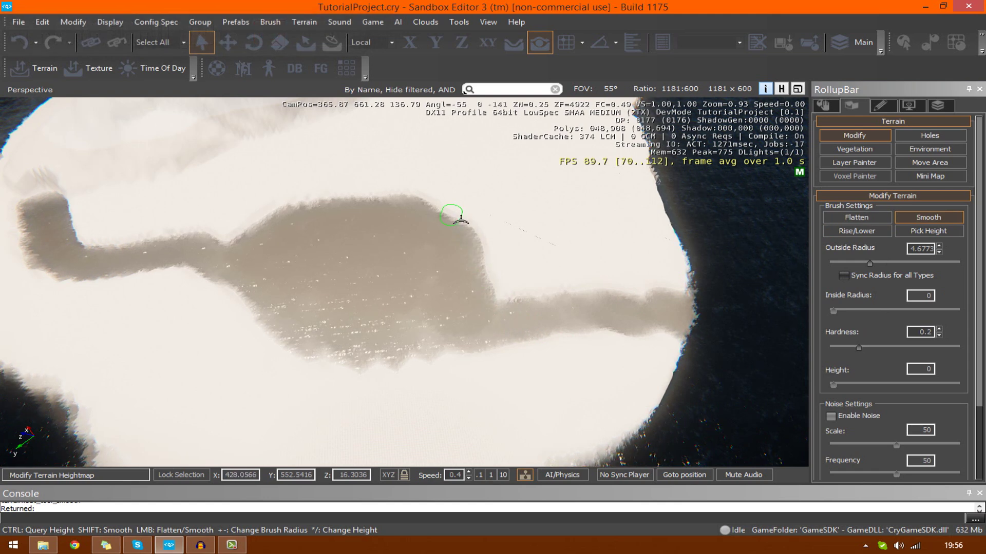
{"action": "mouse_move", "coordinate": [460, 218]}
{"action": "left_mouse_down"}
{"action": "mouse_move", "coordinate": [418, 202]}
{"action": "mouse_move", "coordinate": [367, 203]}
{"action": "left_mouse_up"}
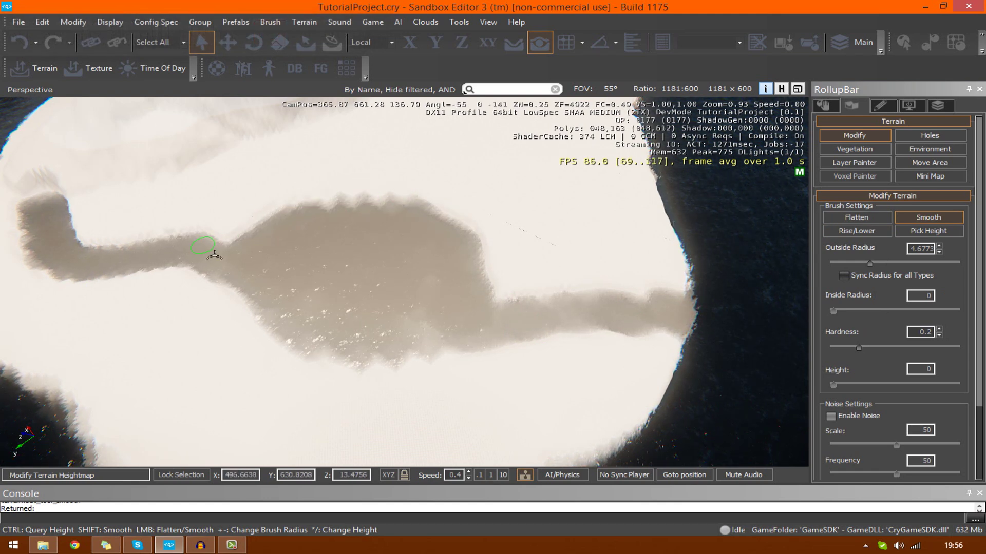
- Test the lake in game mode by moving through the water and onto its bank, and return to editing
{"action": "key", "text": "w"}
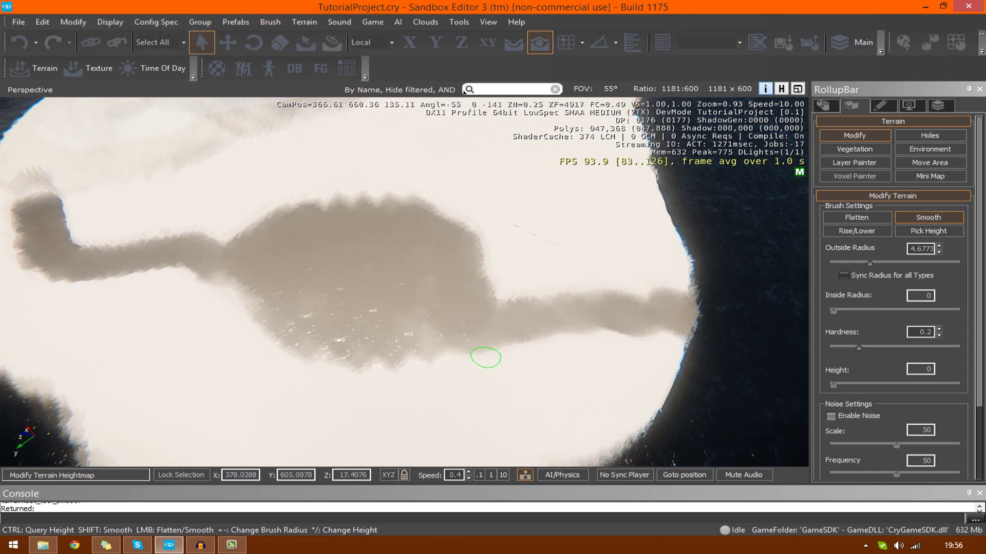
{"action": "mouse_move", "coordinate": [487, 358]}
{"action": "right_mouse_down"}
{"action": "mouse_move", "coordinate": [475, 356]}
{"action": "mouse_move", "coordinate": [487, 359]}
{"action": "right_mouse_up"}
{"action": "key", "text": "ctrl+g"}
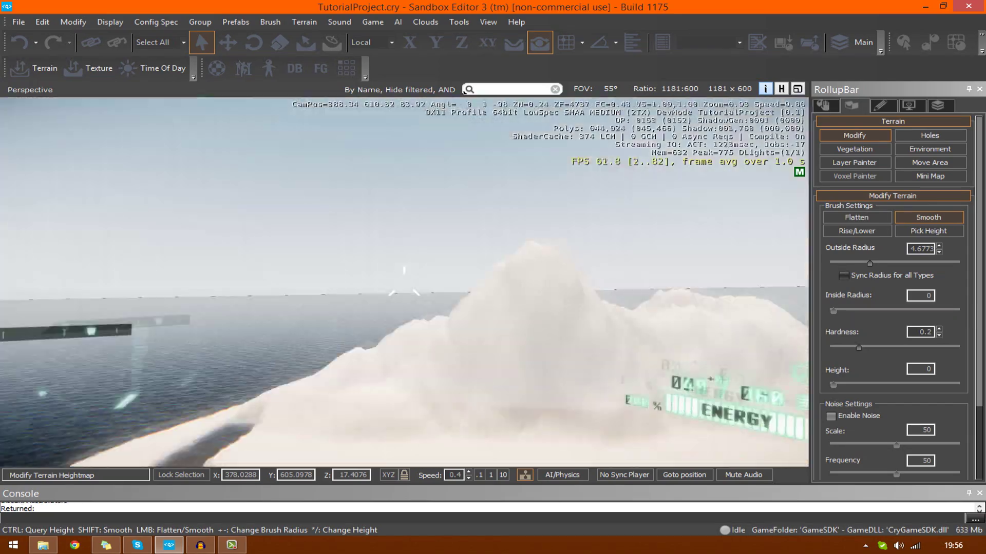
{"action": "key", "text": "w"}
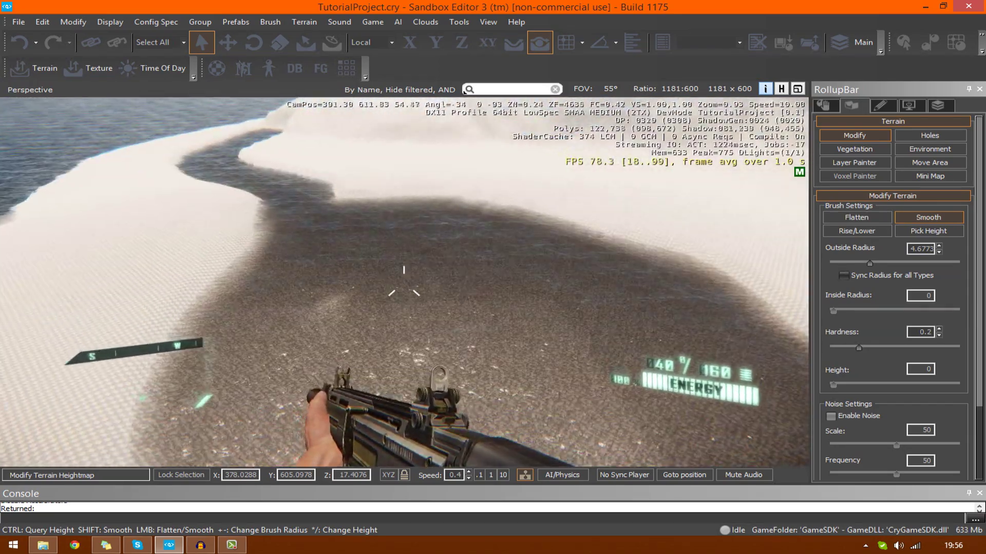
{"action": "key", "text": "w"}
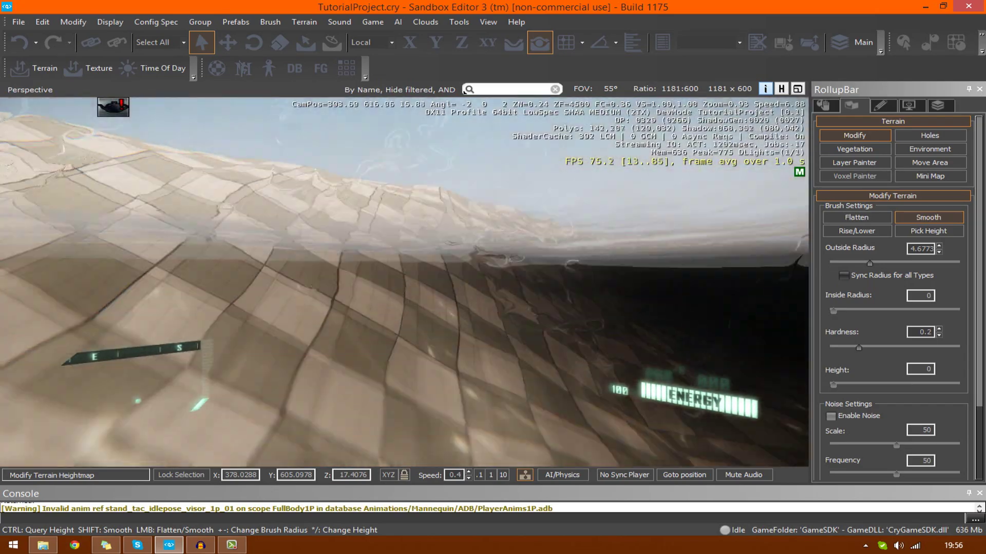
{"action": "left_click", "coordinate": [404, 282]}
{"action": "key", "text": "s"}
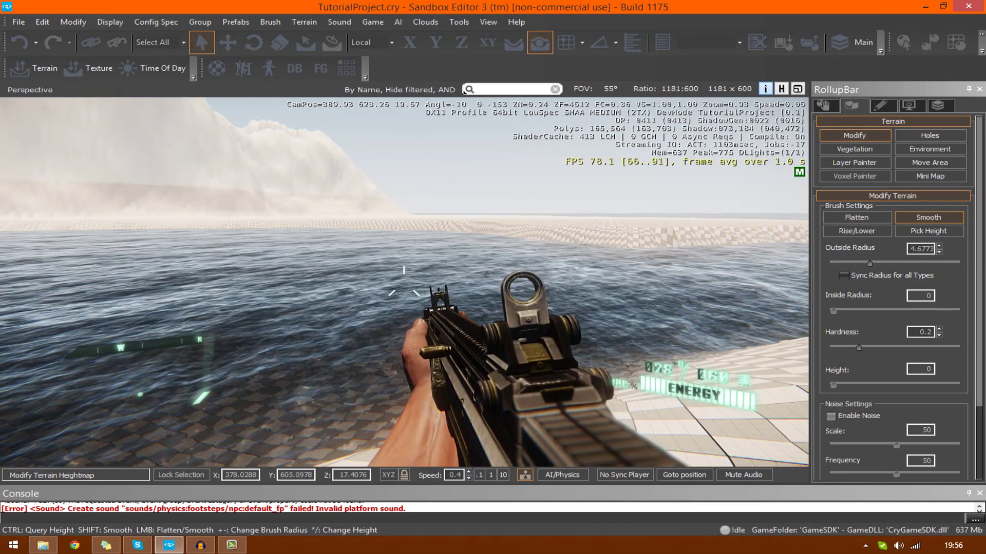
{"action": "key", "text": "Escape"}
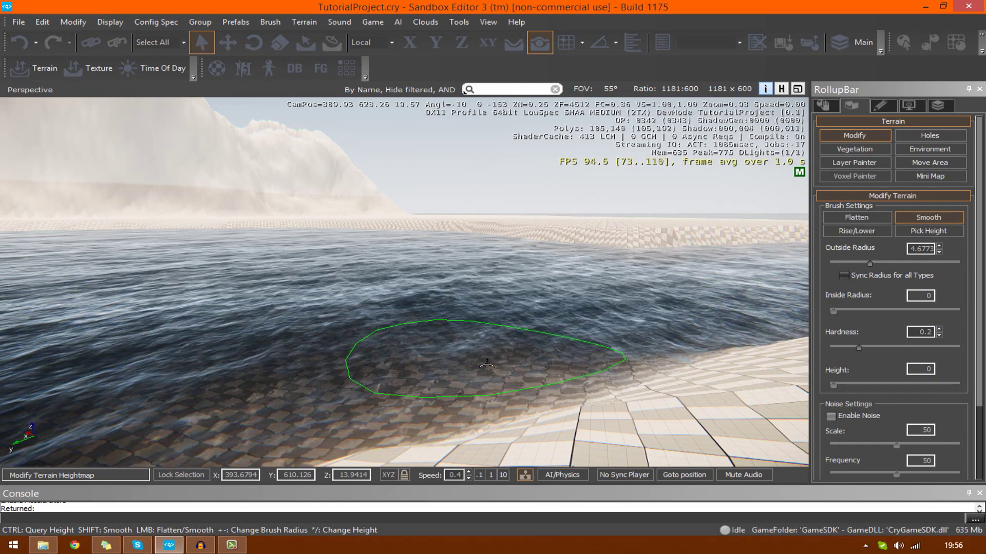
- Test the lake in game mode by running along its bank and into the deep water, and return to editing
{"action": "key", "text": "a"}
{"action": "right_click_drag", "start_coordinate": [489, 318], "coordinate": [497, 324]}
{"action": "key", "text": "w"}
{"action": "key", "text": "s"}
{"action": "key", "text": "w"}
{"action": "key", "text": "ctrl+g"}
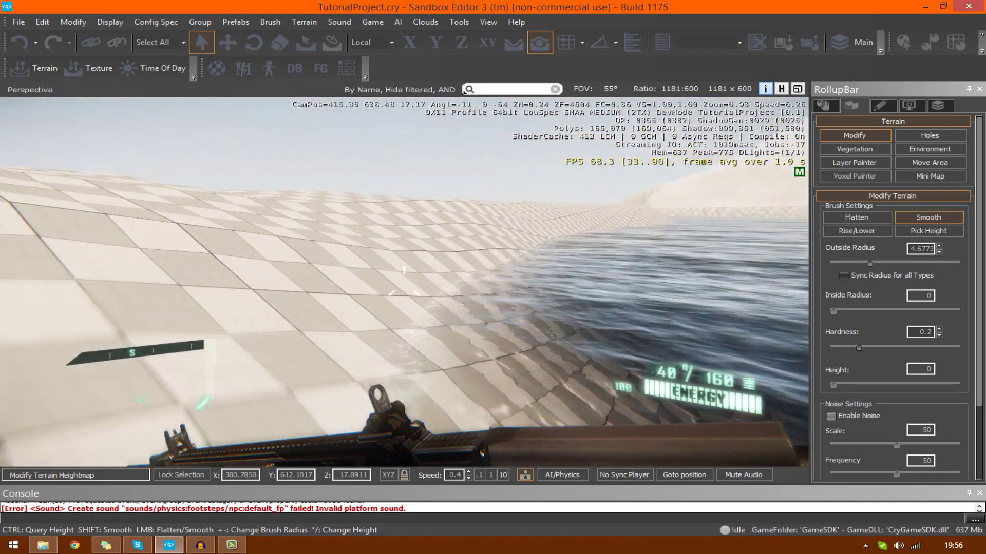
{"action": "left_click", "coordinate": [404, 284]}
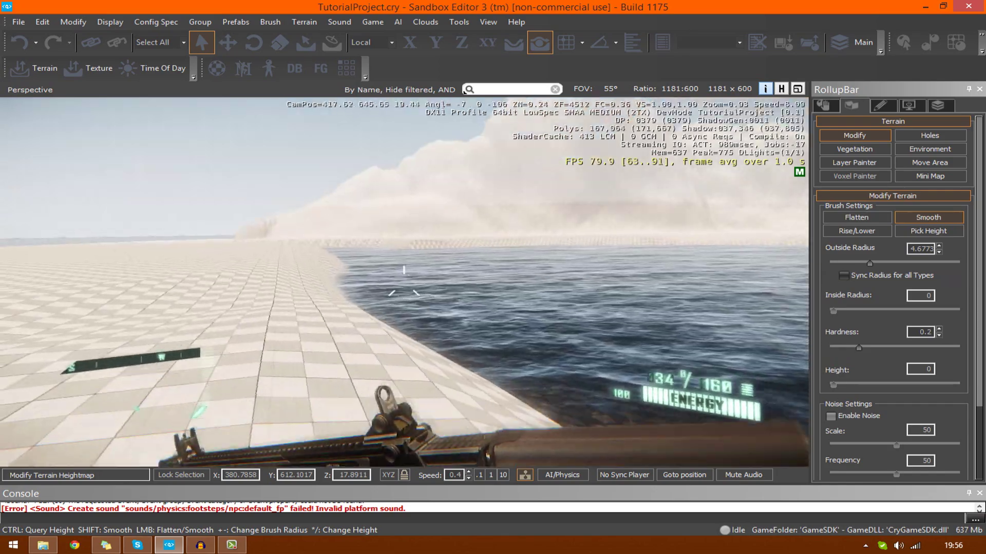
{"action": "key", "text": "shift+w"}
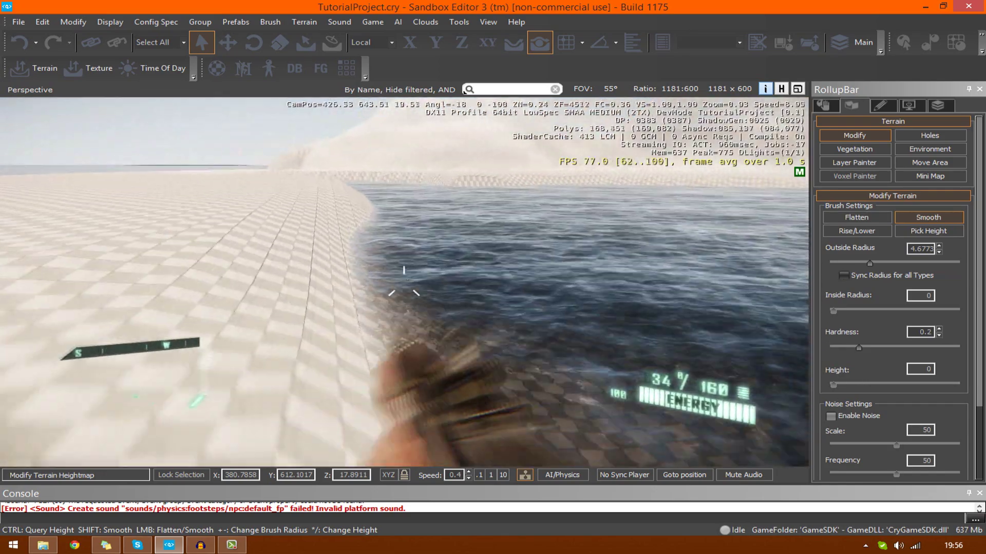
{"action": "key", "text": "w"}
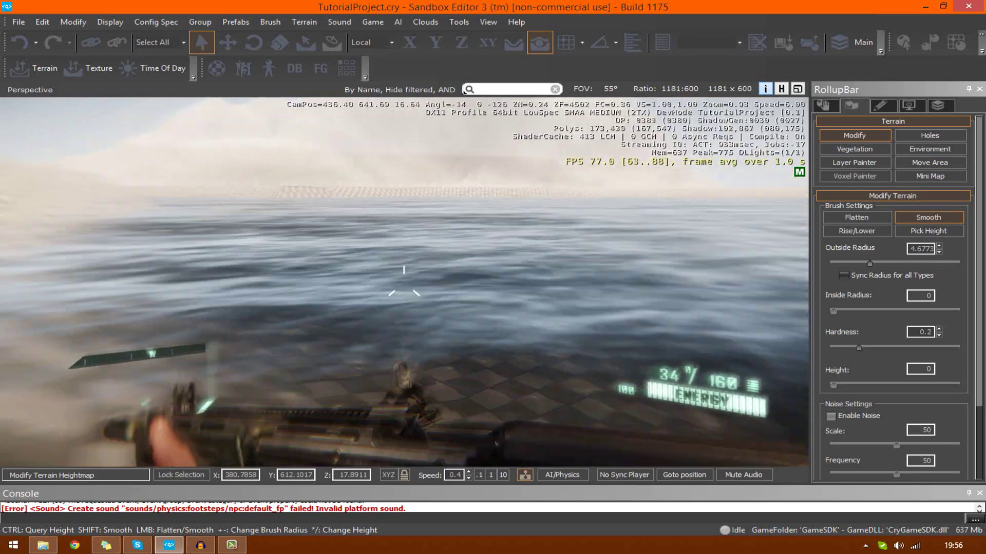
{"action": "key", "text": "w"}
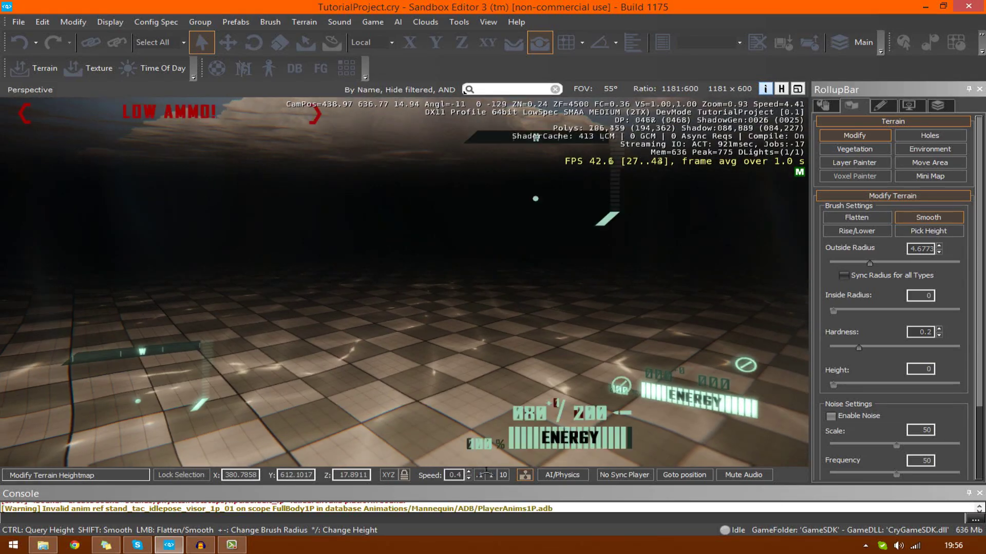
{"action": "key", "text": "Escape"}
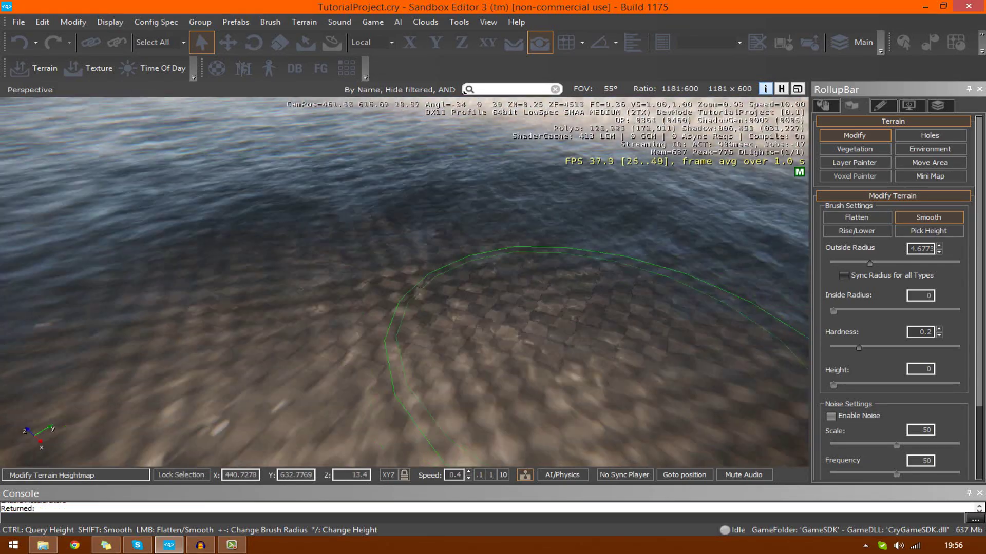
- Set up the Rise/Lower brush at outside radius 2 for the open plain between the lake and the mountain
{"action": "key", "text": "s"}
{"action": "right_click_drag", "start_coordinate": [597, 346], "coordinate": [597, 349]}
{"action": "key", "text": "w"}
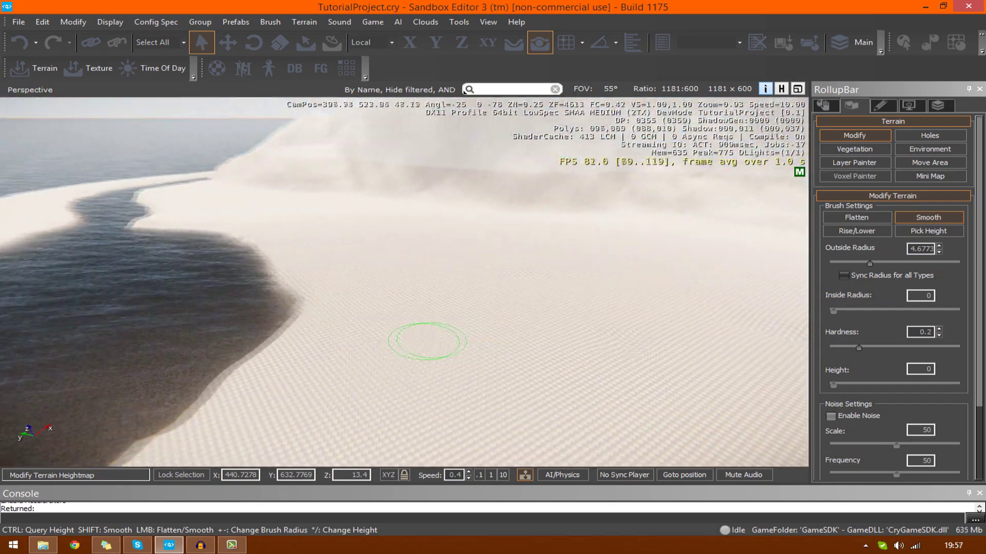
{"action": "key", "text": "s"}
{"action": "key", "text": "d"}
{"action": "mouse_move", "coordinate": [428, 342]}
{"action": "right_mouse_down"}
{"action": "mouse_move", "coordinate": [596, 349]}
{"action": "mouse_move", "coordinate": [468, 374]}
{"action": "mouse_move", "coordinate": [575, 248]}
{"action": "mouse_move", "coordinate": [568, 245]}
{"action": "mouse_move", "coordinate": [575, 249]}
{"action": "right_mouse_up"}
{"action": "key", "text": "w"}
{"action": "key", "text": "s"}
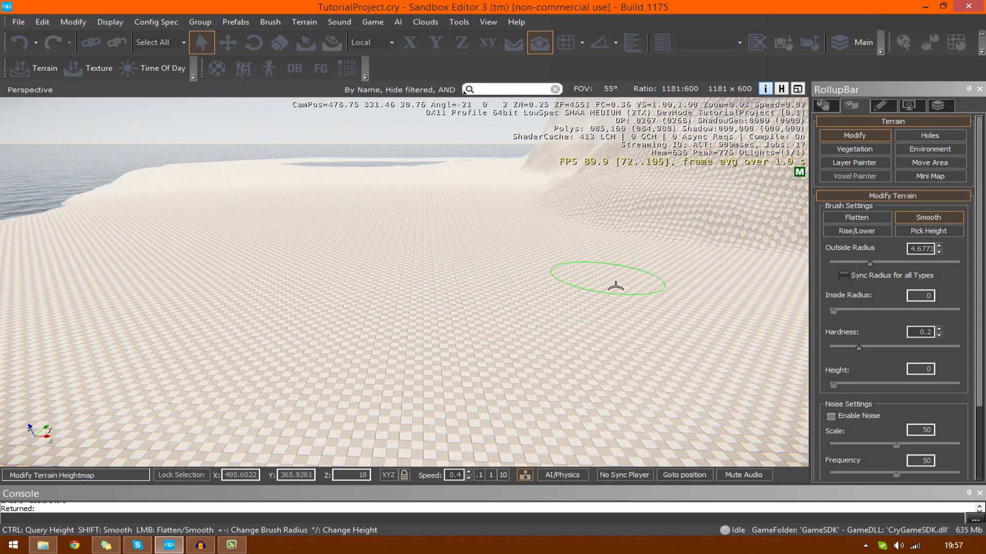
{"action": "left_click", "coordinate": [860, 221]}
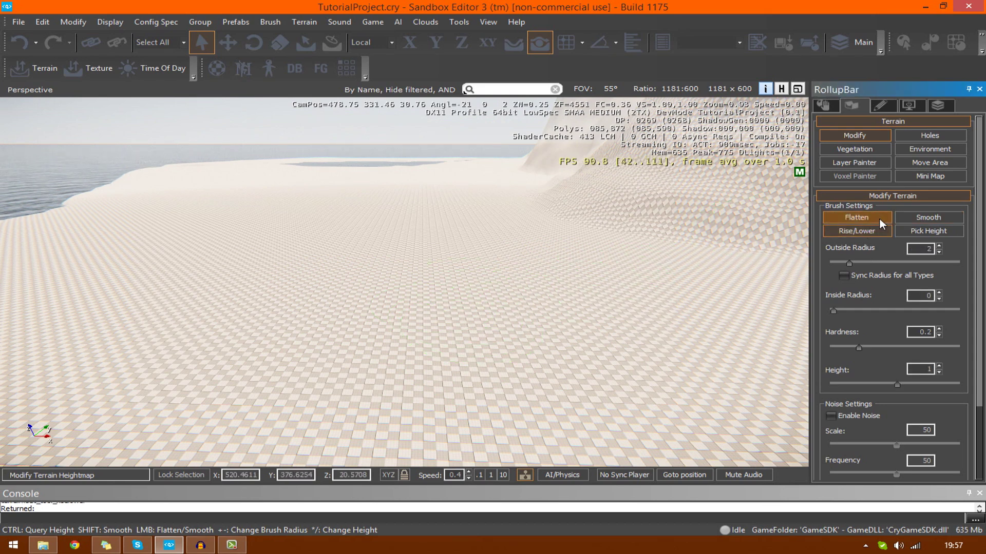
{"action": "left_click", "coordinate": [924, 219]}
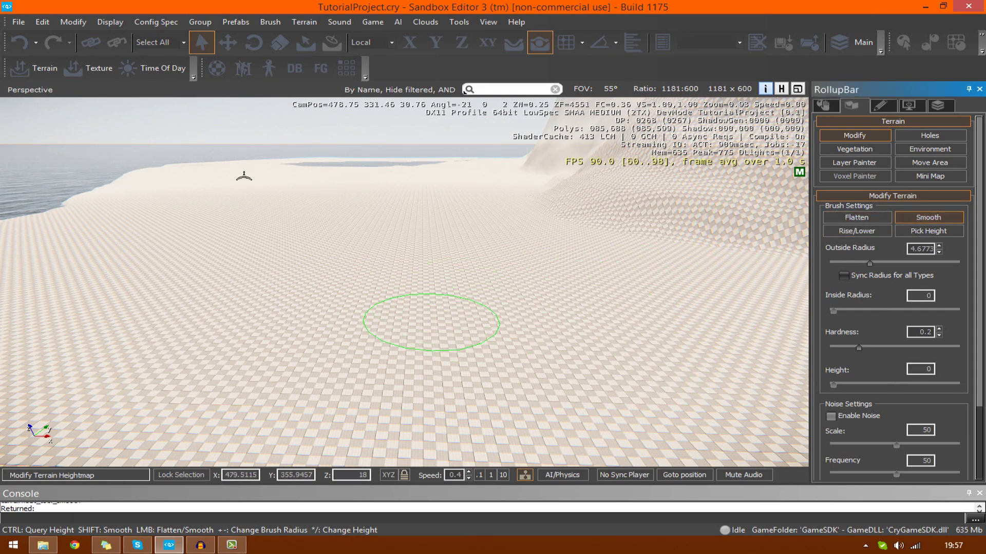
{"action": "right_click_drag", "start_coordinate": [392, 325], "coordinate": [360, 308]}
{"action": "key", "text": "d"}
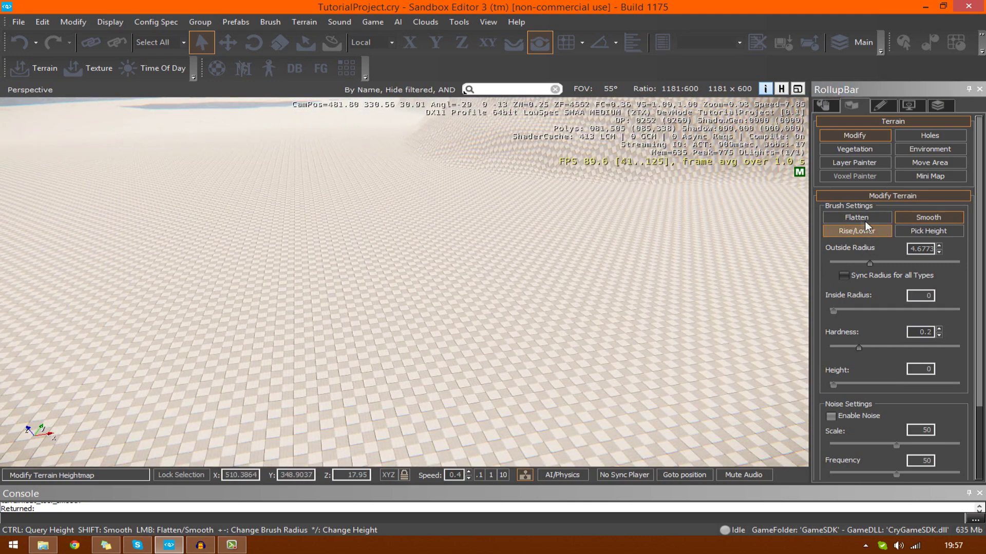
{"action": "left_click", "coordinate": [864, 222]}
{"action": "left_click", "coordinate": [875, 230]}
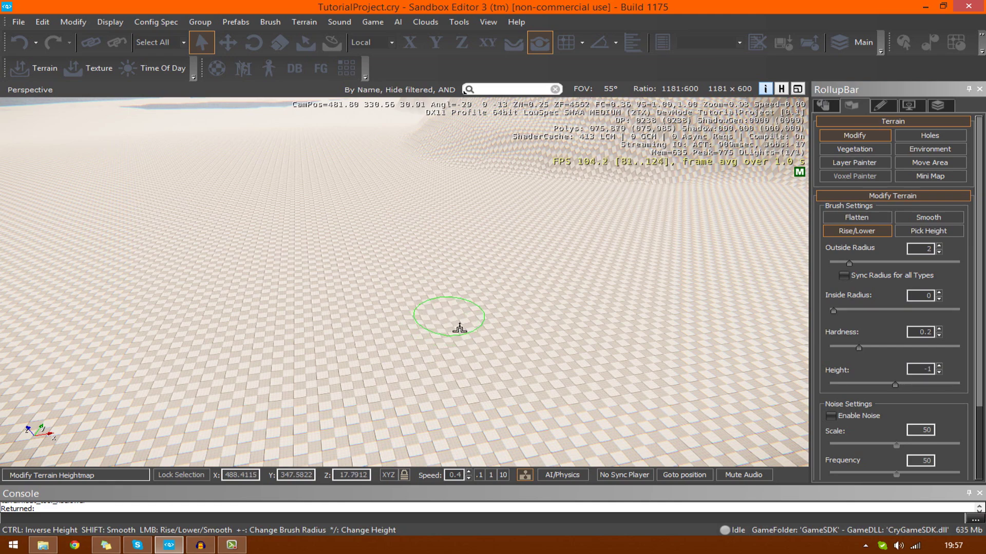
- Check the ground on the open plain from the player's view in game mode, and return to editing
{"action": "key", "text": "w"}
{"action": "right_click_drag", "start_coordinate": [478, 361], "coordinate": [485, 367]}
{"action": "key", "text": "d"}
{"action": "key", "text": "w"}
{"action": "key", "text": "d"}
{"action": "key", "text": "ctrl+g"}
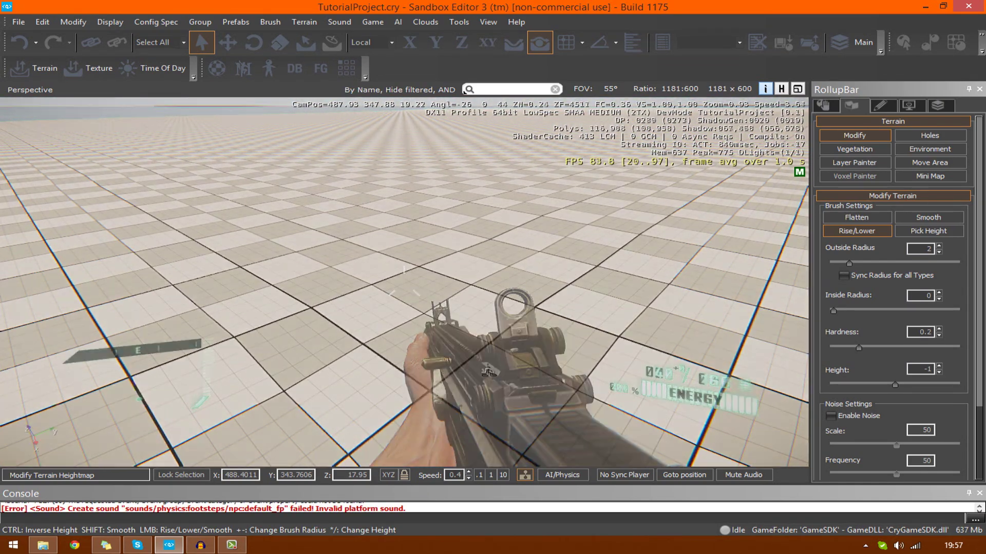
{"action": "key", "text": "Escape"}
- Lower a small dip in the plain with the Rise/Lower brush at height -1 and outside radius 2
{"action": "left_click", "coordinate": [425, 387], "text": "ctrl"}
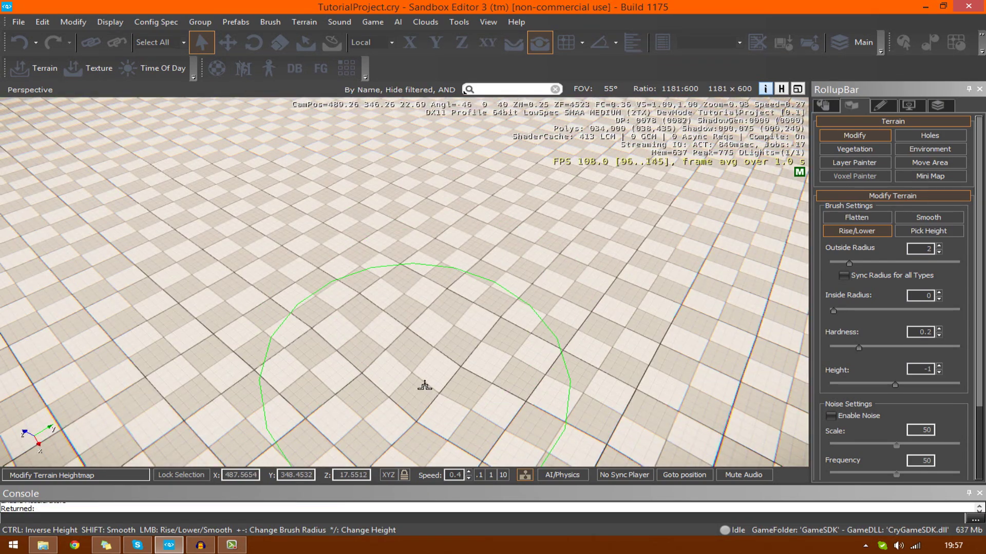
{"action": "left_click", "coordinate": [425, 387], "text": "ctrl"}
{"action": "scroll", "coordinate": [454, 347], "scroll_direction": "down", "scroll_amount": 3}
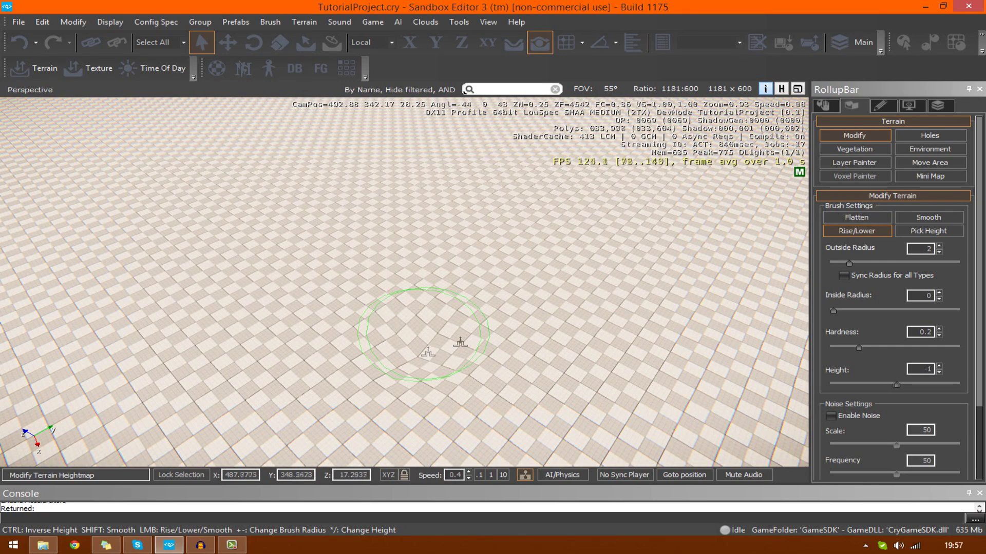
- Pick the dip's height and flatten the surrounding plain at 17.278 with the Flatten brush at radius 10
{"action": "left_click", "coordinate": [876, 220]}
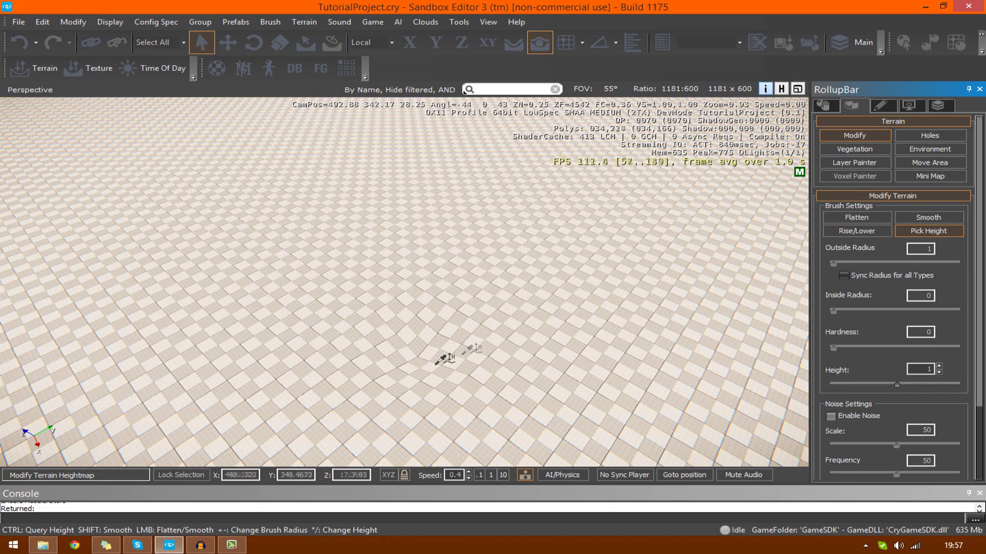
{"action": "left_click", "coordinate": [842, 220]}
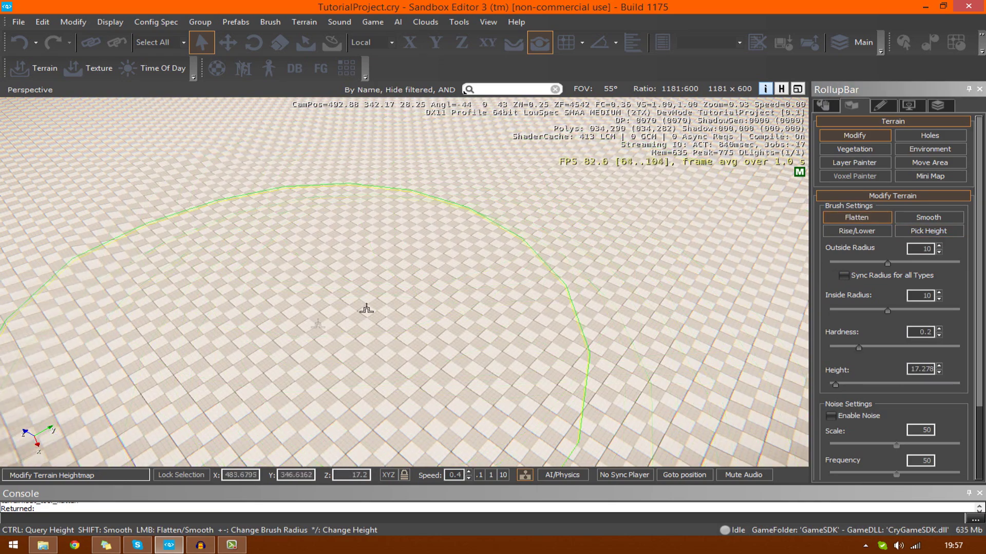
{"action": "key", "text": "s"}
{"action": "key", "text": "a"}
{"action": "right_click_drag", "start_coordinate": [365, 310], "coordinate": [642, 241]}
{"action": "key", "text": "w"}
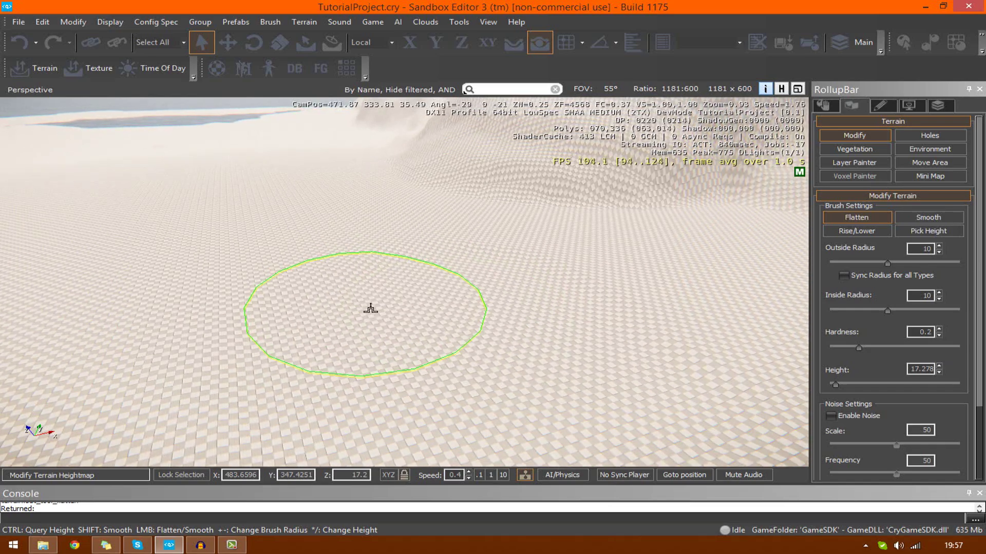
{"action": "key", "text": "w"}
{"action": "right_click_drag", "start_coordinate": [371, 309], "coordinate": [642, 267]}
{"action": "key", "text": "a"}
{"action": "mouse_move", "coordinate": [370, 308]}
{"action": "right_mouse_down"}
{"action": "mouse_move", "coordinate": [246, 441]}
{"action": "mouse_move", "coordinate": [363, 308]}
{"action": "right_mouse_up"}
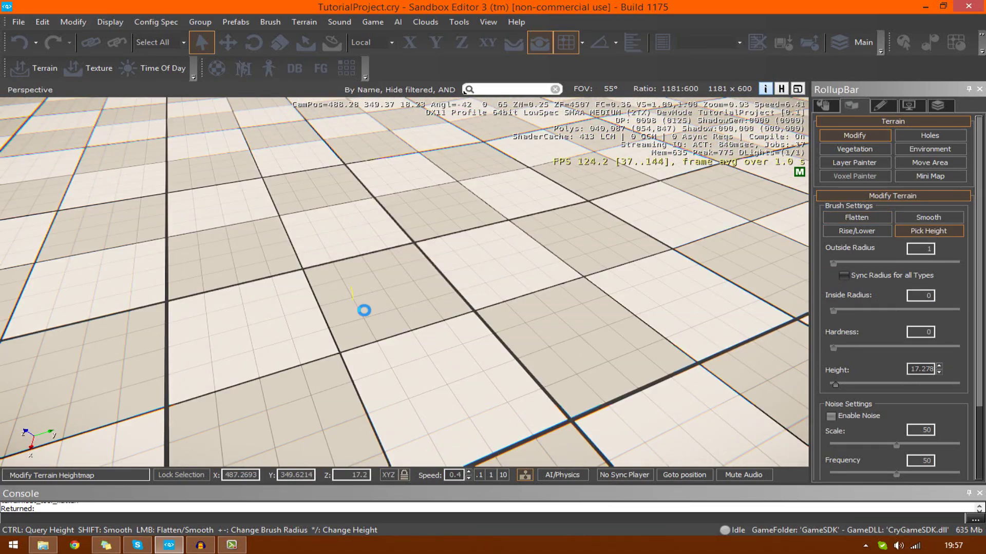
- Test the flattened area in game mode by walking and sprinting across it, and return to editing
{"action": "key", "text": "ctrl+g"}
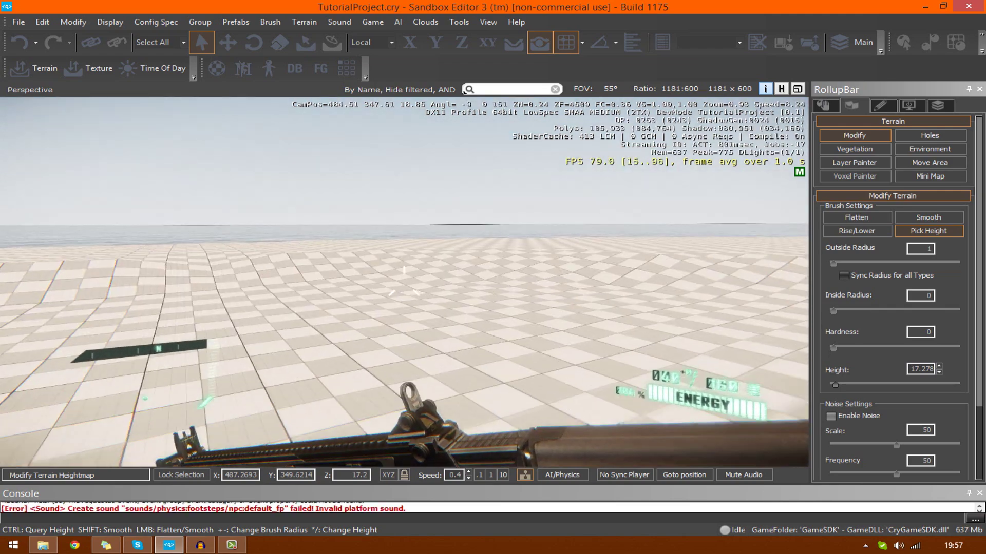
{"action": "key", "text": "w"}
{"action": "left_click", "coordinate": [404, 282]}
{"action": "left_click", "coordinate": [404, 282]}
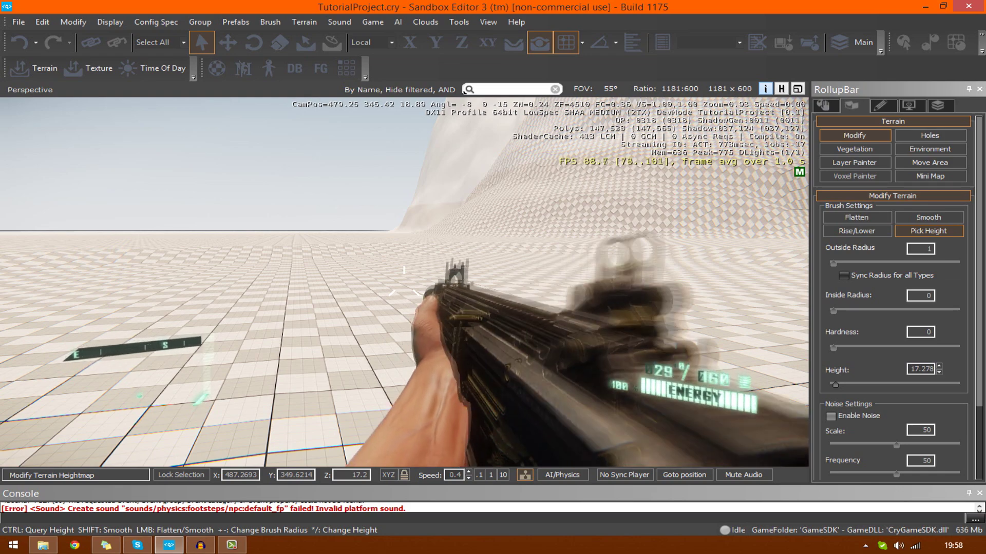
{"action": "key", "text": "shift+w"}
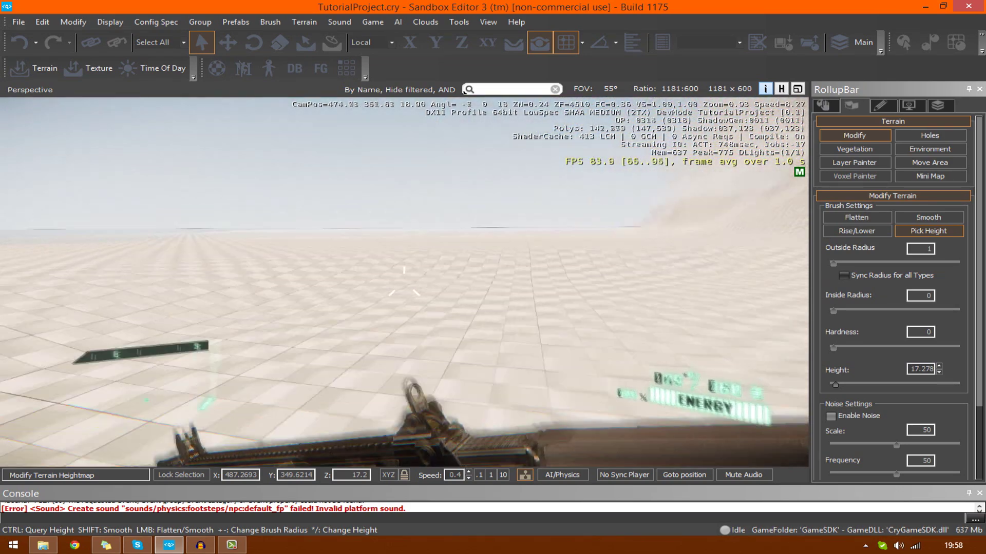
{"action": "key", "text": "shift+w"}
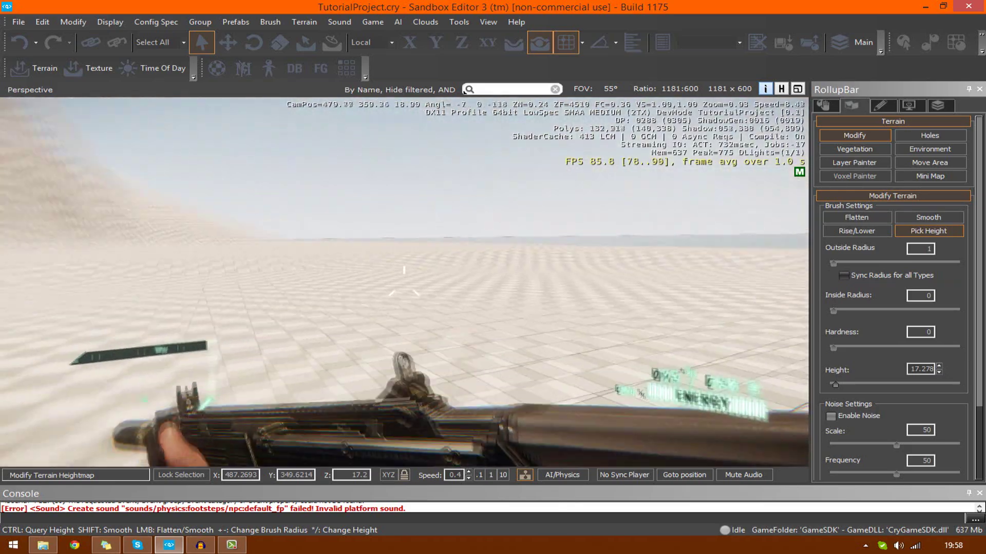
{"action": "key", "text": "shift+w"}
{"action": "key", "text": "Escape"}
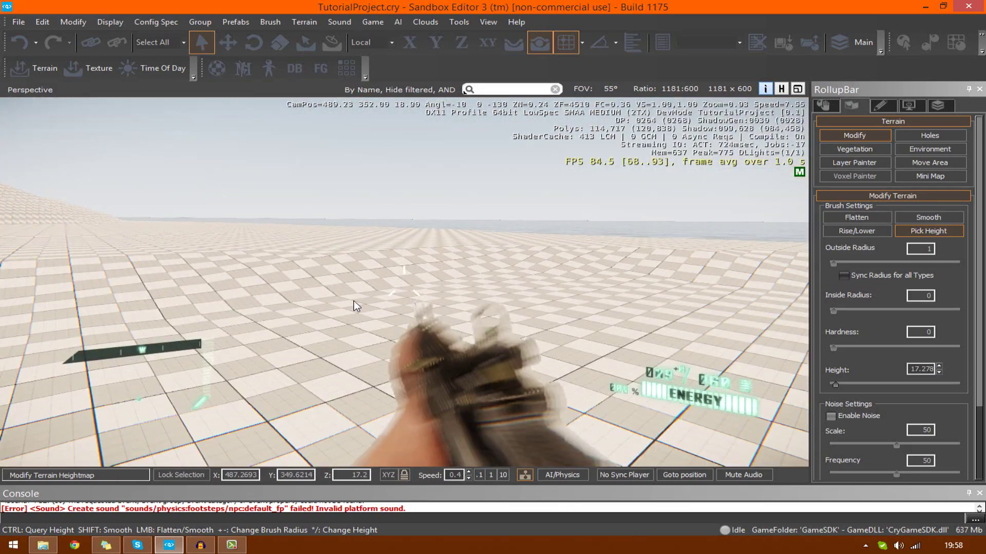
{"action": "key", "text": "Escape"}
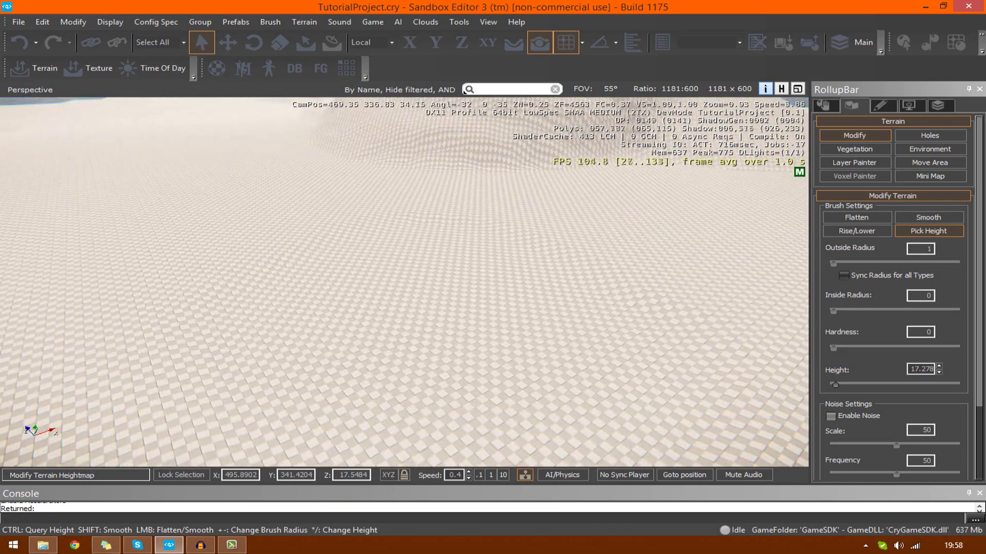
- Examine the flattened area's surface and sloping edges at ground level and from above
{"action": "key", "text": "w"}
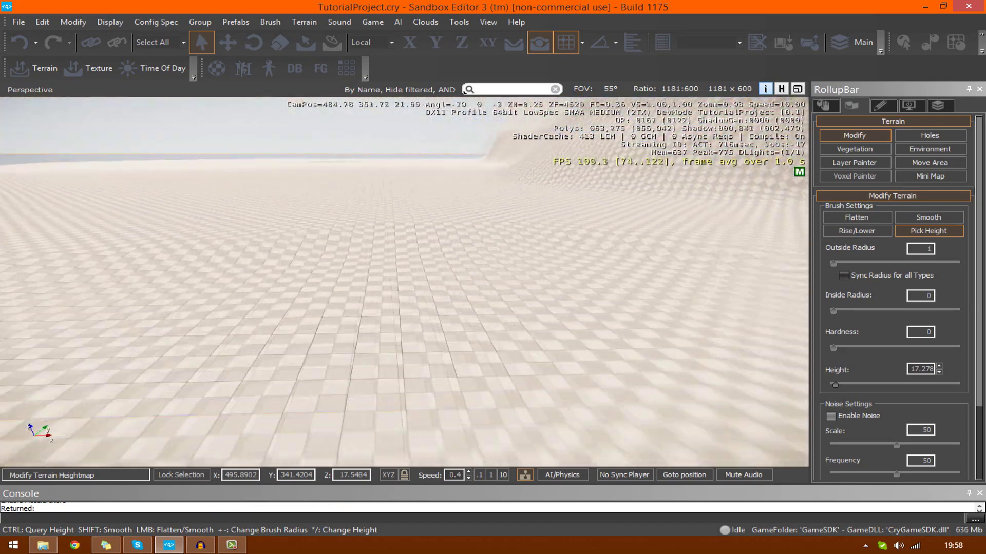
{"action": "key", "text": "w"}
{"action": "right_click_drag", "start_coordinate": [528, 274], "coordinate": [528, 274]}
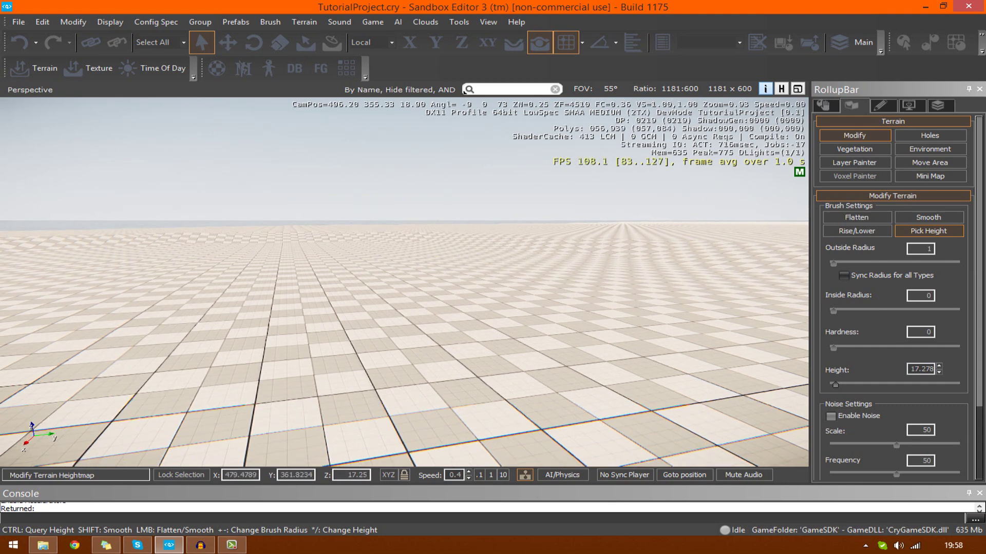
{"action": "key", "text": "w"}
{"action": "right_click_drag", "start_coordinate": [404, 282], "coordinate": [452, 285]}
{"action": "key", "text": "a"}
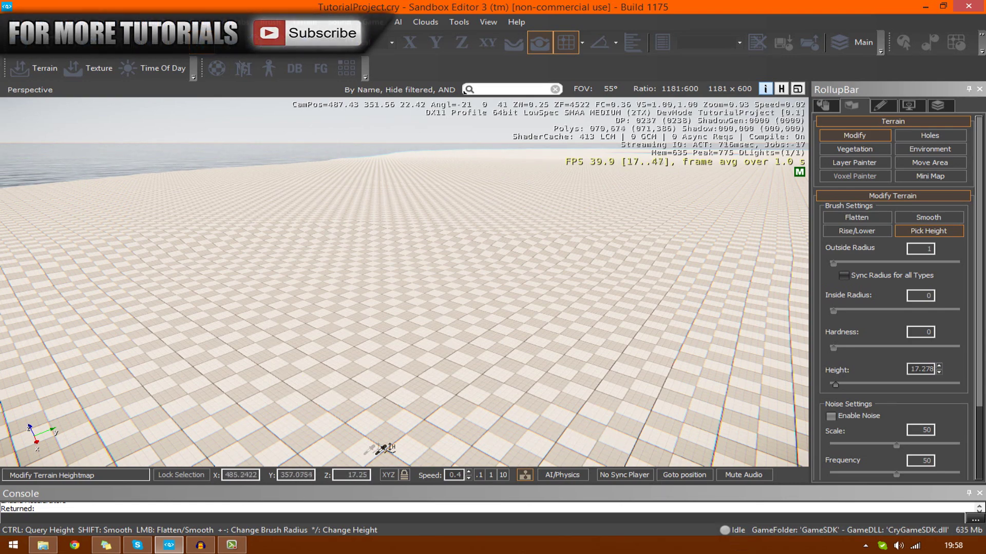
{"action": "right_click_drag", "start_coordinate": [439, 342], "coordinate": [441, 398]}
{"action": "key", "text": "w"}
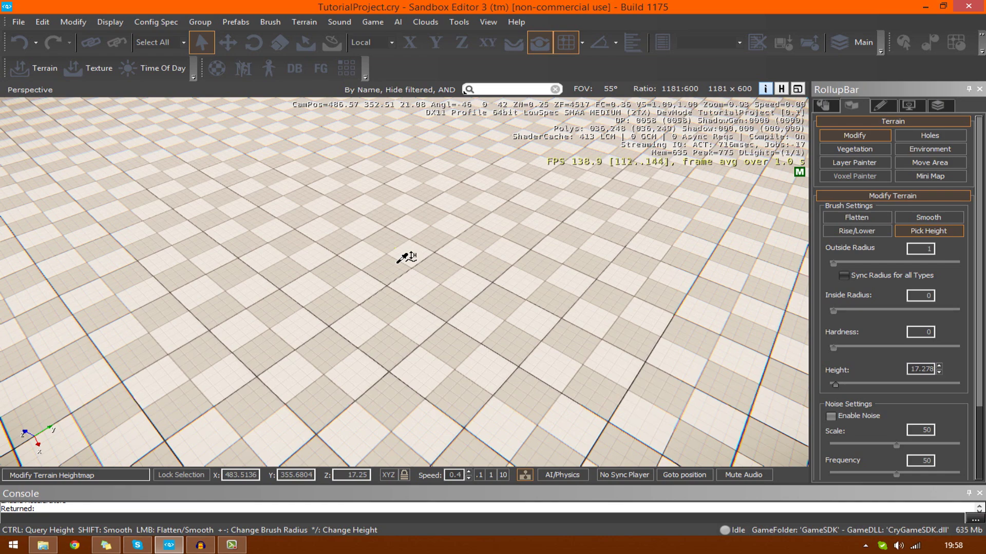
{"action": "key", "text": "s"}
{"action": "mouse_move", "coordinate": [396, 264]}
{"action": "right_mouse_down"}
{"action": "mouse_move", "coordinate": [411, 221]}
{"action": "mouse_move", "coordinate": [523, 102]}
{"action": "mouse_move", "coordinate": [580, 205]}
{"action": "mouse_move", "coordinate": [683, 154]}
{"action": "mouse_move", "coordinate": [760, 180]}
{"action": "mouse_move", "coordinate": [682, 190]}
{"action": "mouse_move", "coordinate": [611, 169]}
{"action": "mouse_move", "coordinate": [621, 105]}
{"action": "mouse_move", "coordinate": [406, 258]}
{"action": "right_mouse_up"}
{"action": "key", "text": "w"}
{"action": "key", "text": "w"}
- Choose the Flatten brush and reduce its outside and inside radius to 1.0232
{"action": "left_click", "coordinate": [855, 229]}
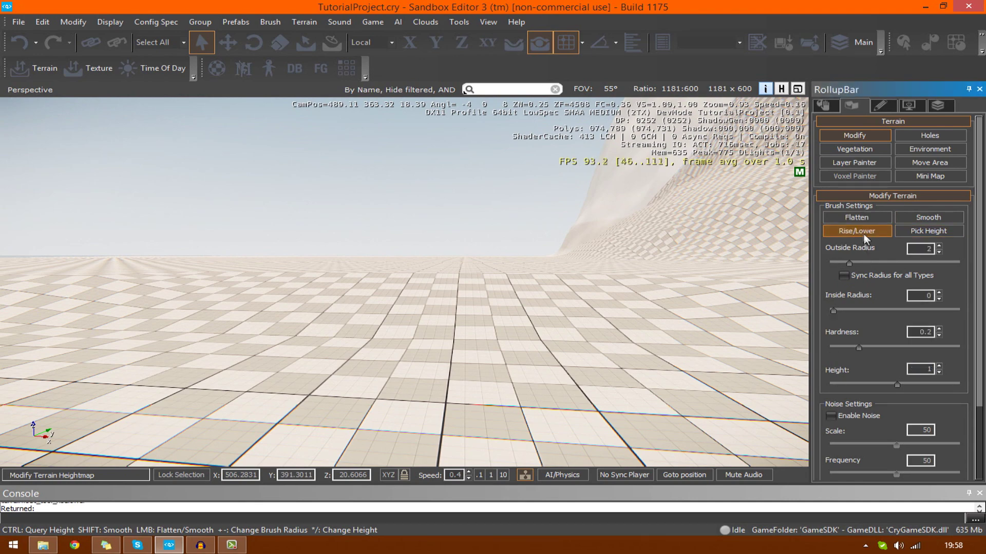
{"action": "left_click", "coordinate": [928, 221]}
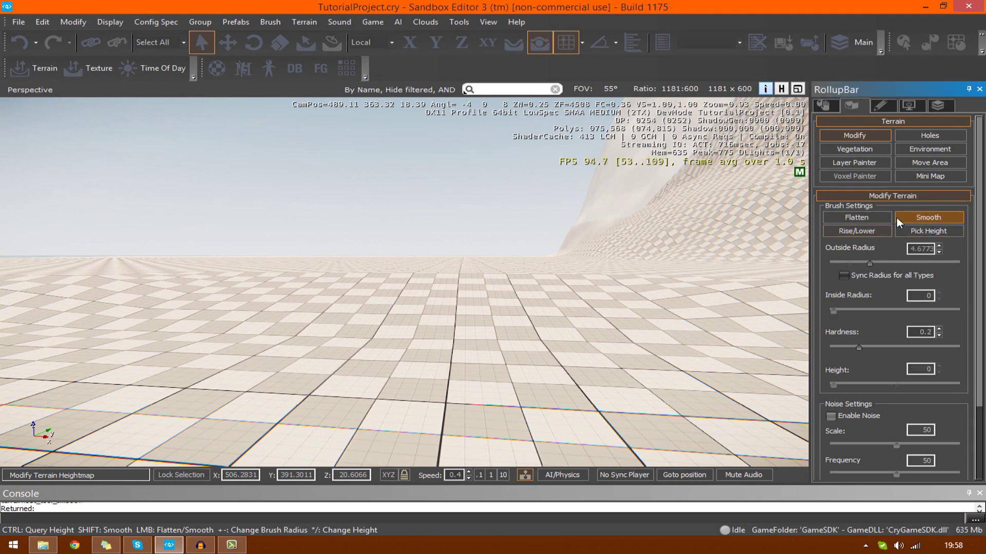
{"action": "left_click", "coordinate": [873, 217]}
{"action": "right_click_drag", "start_coordinate": [408, 352], "coordinate": [408, 352]}
{"action": "key", "text": "s"}
{"action": "left_click_drag", "start_coordinate": [887, 263], "coordinate": [883, 263]}
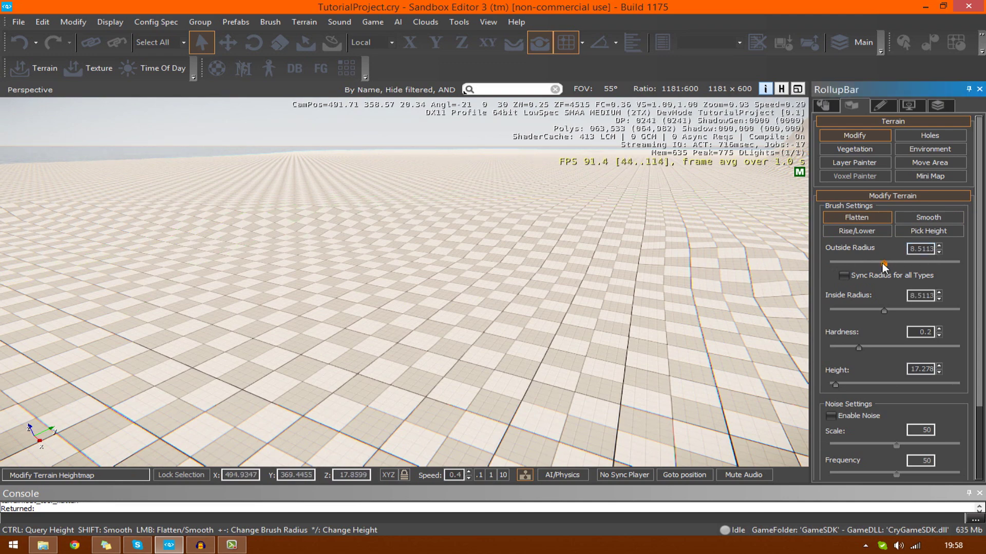
- Try a small Flatten stroke on the sloping edge of the flattened area and undo it
{"action": "right_click_drag", "start_coordinate": [531, 264], "coordinate": [475, 263]}
{"action": "key", "text": "d"}
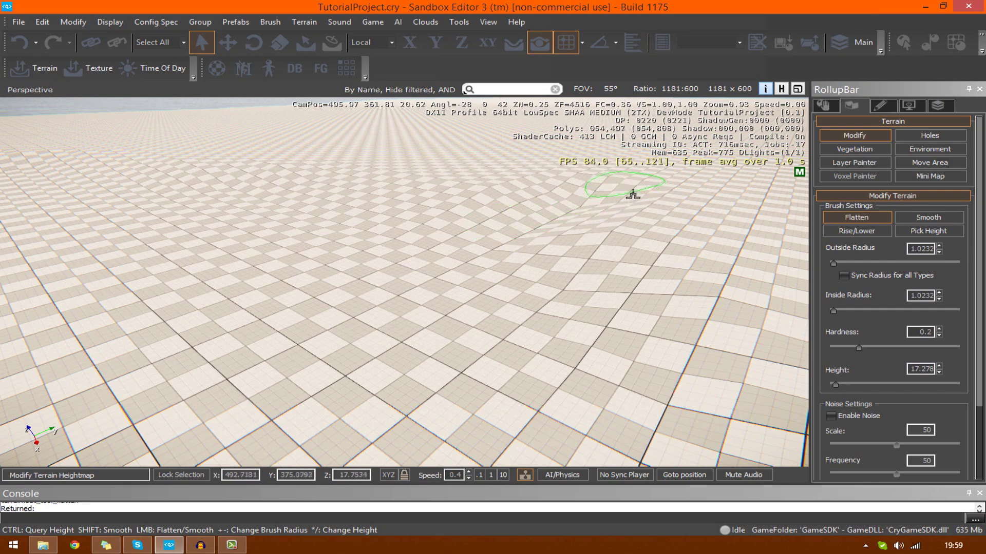
{"action": "key", "text": "ctrl+z"}
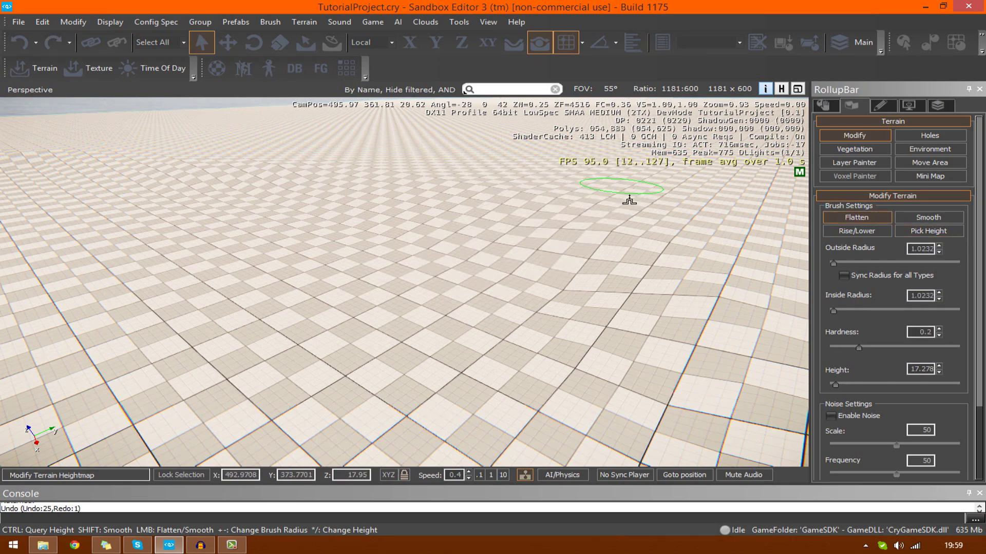
{"action": "key", "text": "w"}
{"action": "right_click_drag", "start_coordinate": [629, 200], "coordinate": [625, 200]}
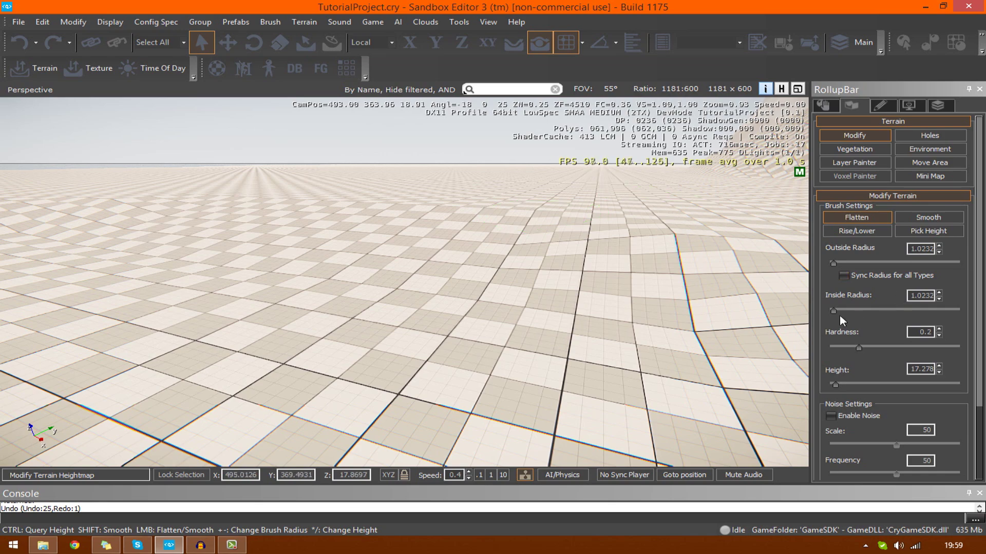
- Set the Flatten brush's outside and inside radius to 1.3182 and flatten a narrow track running straight across the ground
{"action": "left_click_drag", "start_coordinate": [834, 310], "coordinate": [851, 312]}
{"action": "key", "text": "s"}
{"action": "right_click_drag", "start_coordinate": [528, 265], "coordinate": [495, 266]}
{"action": "key", "text": "w"}
{"action": "scroll", "coordinate": [443, 278], "scroll_direction": "up", "scroll_amount": 2}
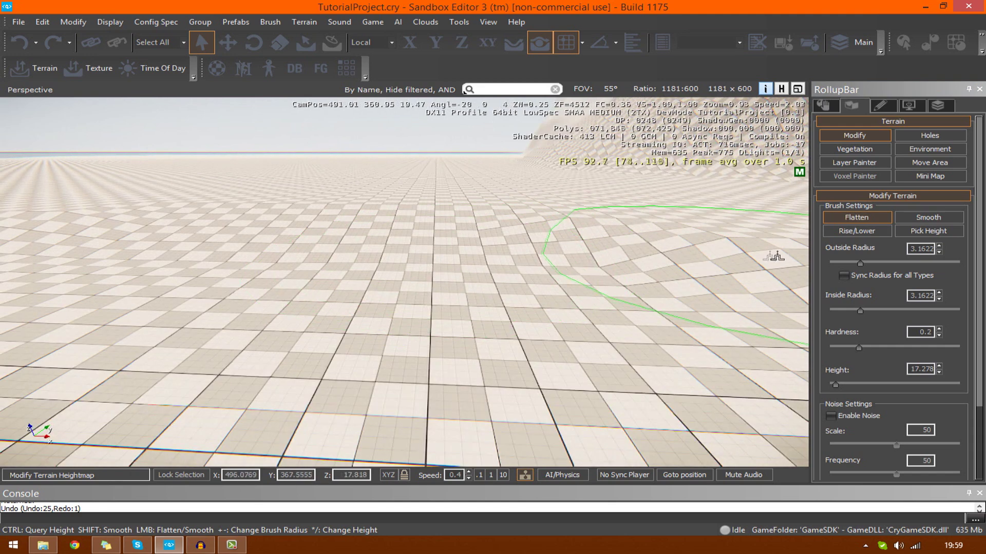
{"action": "left_click_drag", "start_coordinate": [852, 263], "coordinate": [836, 260]}
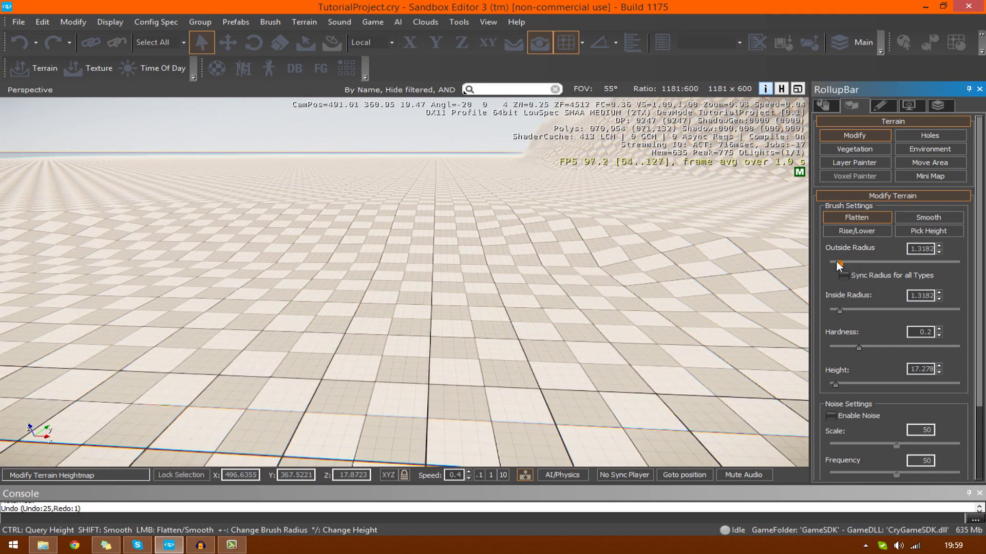
{"action": "mouse_move", "coordinate": [462, 257]}
{"action": "left_mouse_down"}
{"action": "mouse_move", "coordinate": [446, 288]}
{"action": "mouse_move", "coordinate": [464, 216]}
{"action": "mouse_move", "coordinate": [479, 242]}
{"action": "mouse_move", "coordinate": [469, 240]}
{"action": "mouse_move", "coordinate": [462, 194]}
{"action": "mouse_move", "coordinate": [446, 253]}
{"action": "mouse_move", "coordinate": [454, 223]}
{"action": "mouse_move", "coordinate": [483, 210]}
{"action": "mouse_move", "coordinate": [473, 229]}
{"action": "left_mouse_up"}
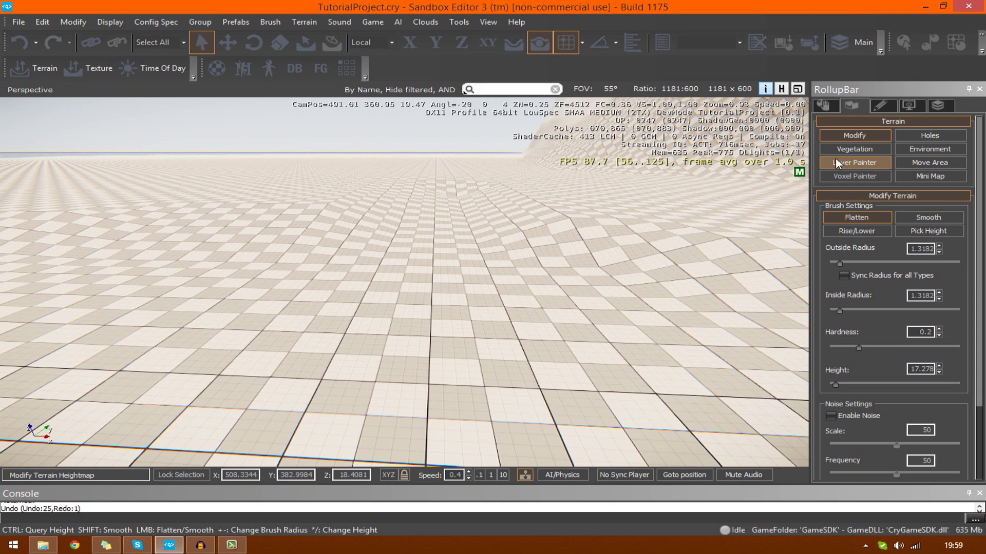
- Place an Abrams tank from the Vehicles entities on the ground beside the flattened track
{"action": "left_click", "coordinate": [827, 106]}
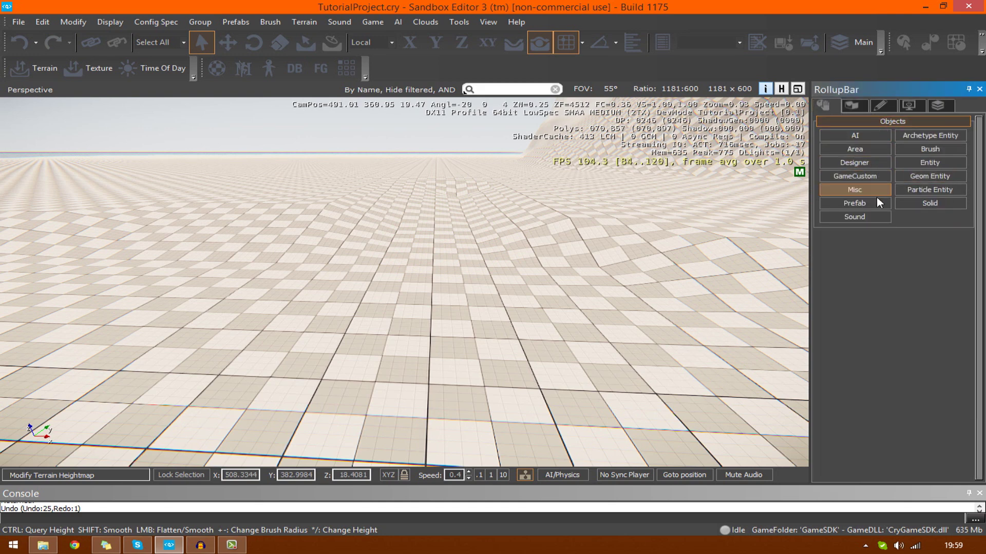
{"action": "left_click", "coordinate": [928, 164]}
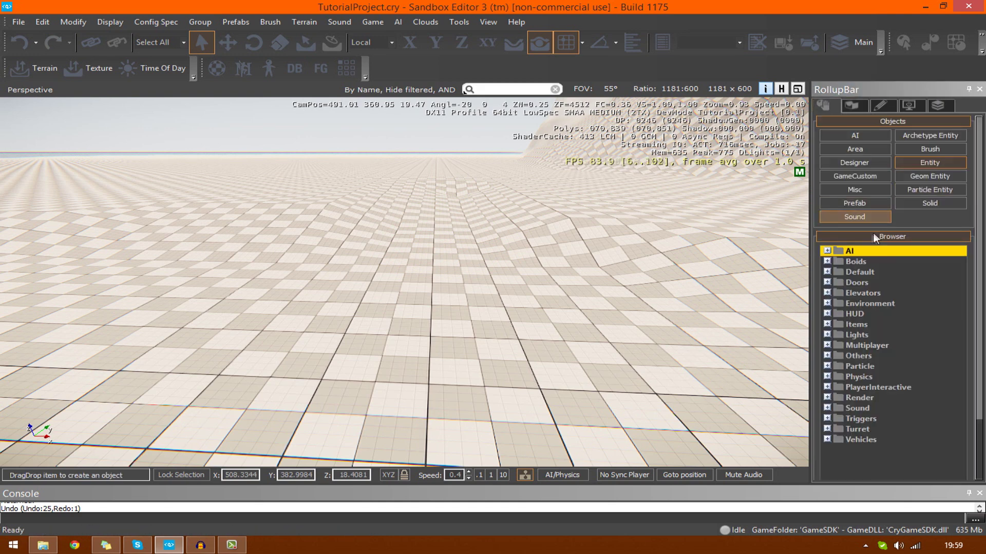
{"action": "left_click", "coordinate": [821, 440]}
{"action": "left_click", "coordinate": [825, 440]}
{"action": "left_click", "coordinate": [864, 451]}
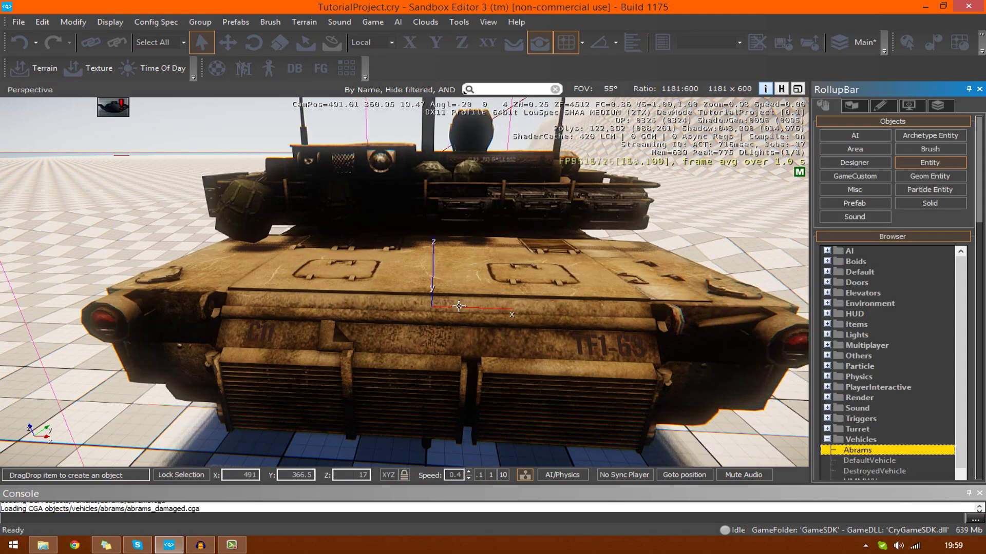
{"action": "left_click", "coordinate": [453, 314]}
- Examine the placed tank from the side and from above, comparing its width with the flattened track
{"action": "key", "text": "s"}
{"action": "key", "text": "d"}
{"action": "right_click_drag", "start_coordinate": [453, 314], "coordinate": [308, 329]}
{"action": "key", "text": "w"}
{"action": "key", "text": "d"}
{"action": "right_click_drag", "start_coordinate": [637, 319], "coordinate": [693, 313]}
{"action": "key", "text": "w"}
{"action": "key", "text": "d"}
{"action": "key", "text": "d"}
{"action": "key", "text": "w"}
{"action": "key", "text": "d"}
{"action": "key", "text": "s"}
{"action": "key", "text": "a"}
{"action": "right_click_drag", "start_coordinate": [599, 286], "coordinate": [599, 281]}
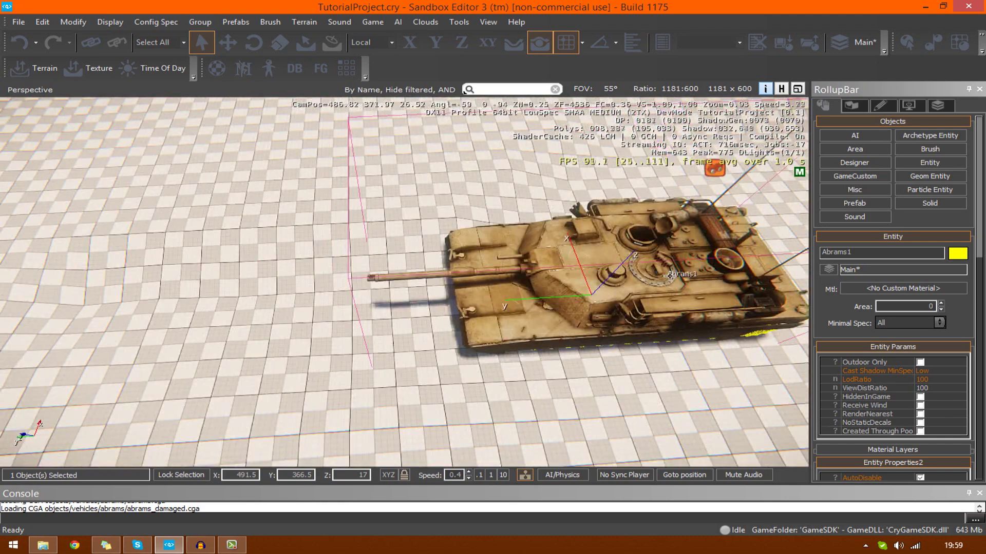
- Return to terrain modification and set the Flatten brush's outside radius to 2.0417
{"action": "left_click", "coordinate": [930, 162]}
{"action": "left_click", "coordinate": [855, 135]}
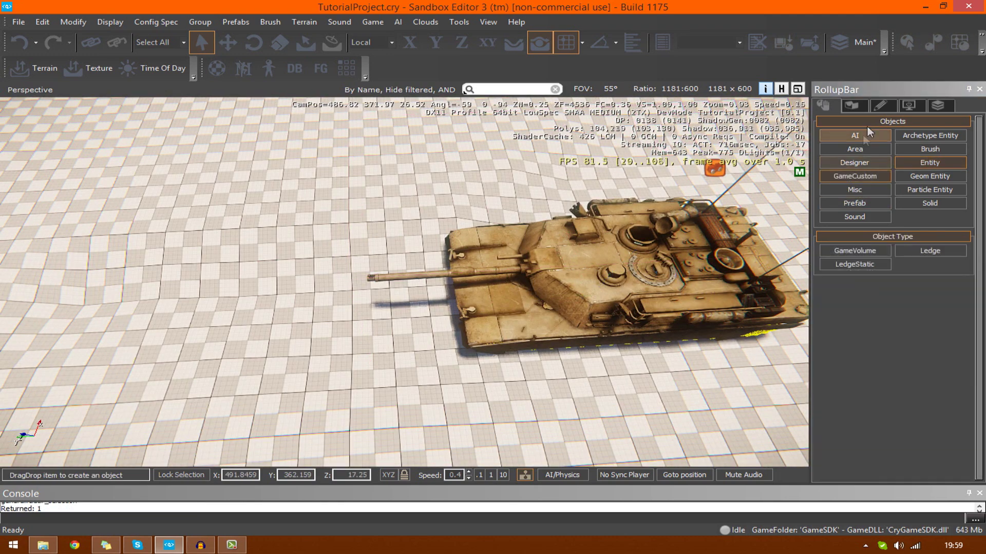
{"action": "left_click", "coordinate": [851, 106]}
{"action": "left_click", "coordinate": [852, 135]}
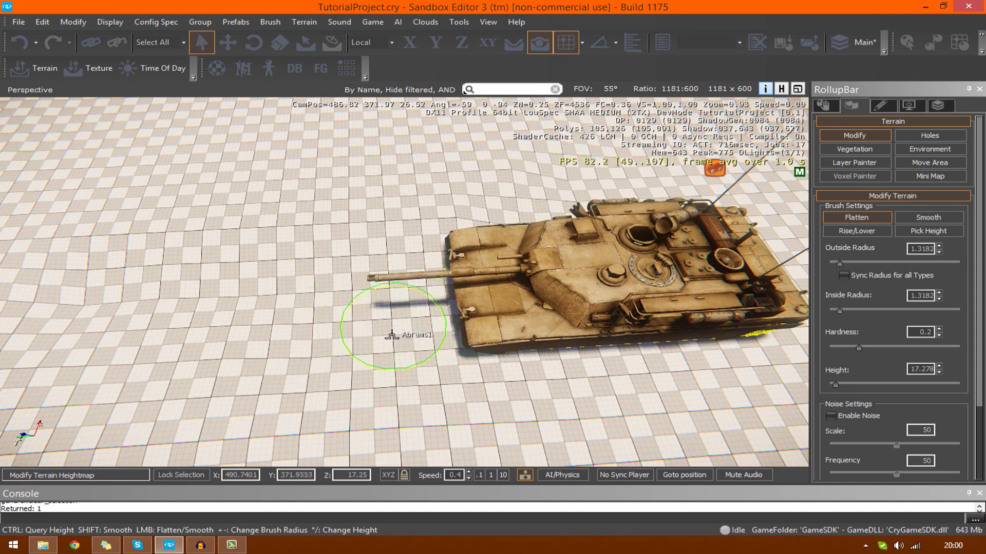
{"action": "left_click", "coordinate": [850, 263]}
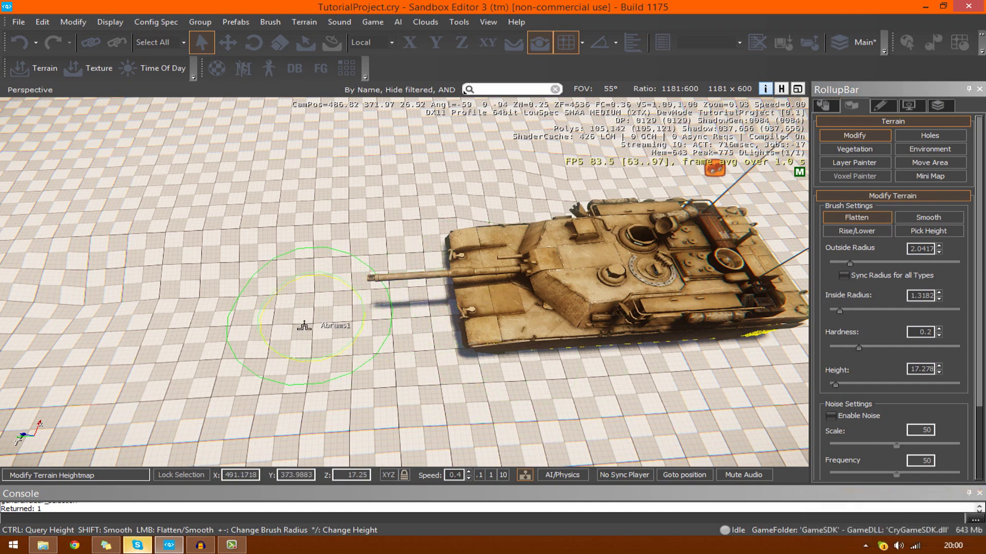
- Flatten a path along the ground ahead of the tank's gun, leading away from the vehicle
{"action": "key", "text": "a"}
{"action": "key", "text": "s"}
{"action": "key", "text": "a"}
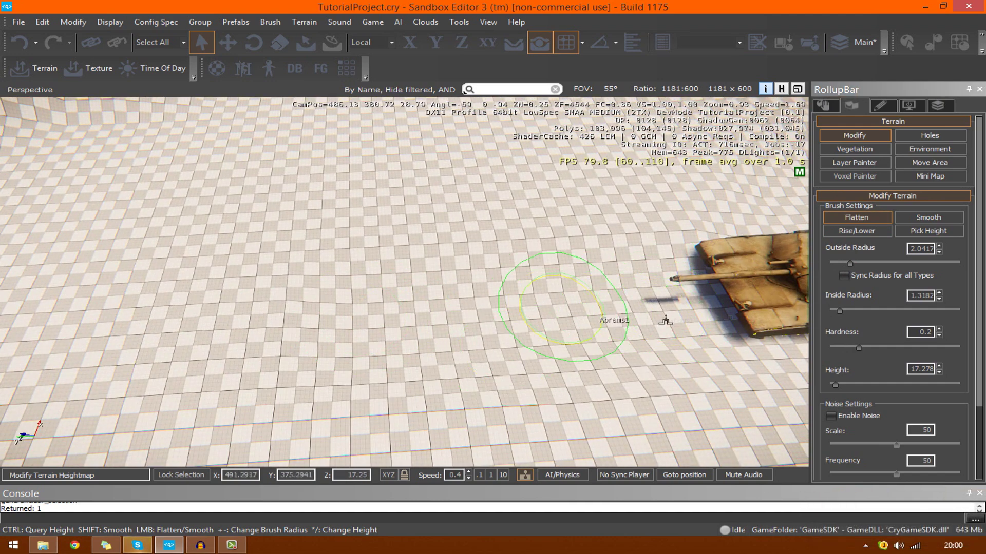
{"action": "mouse_move", "coordinate": [252, 334]}
{"action": "left_mouse_down"}
{"action": "mouse_move", "coordinate": [60, 332]}
{"action": "mouse_move", "coordinate": [114, 332]}
{"action": "left_mouse_up"}
{"action": "right_click_drag", "start_coordinate": [517, 312], "coordinate": [506, 313]}
{"action": "key", "text": "w"}
{"action": "key", "text": "a"}
{"action": "key", "text": "w"}
{"action": "key", "text": "s"}
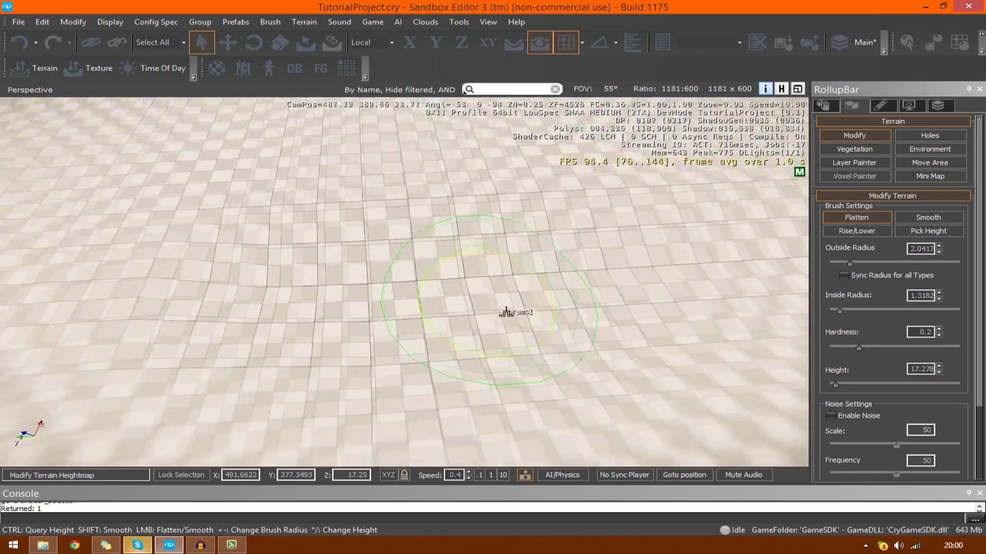
{"action": "key", "text": "s"}
{"action": "key", "text": "a"}
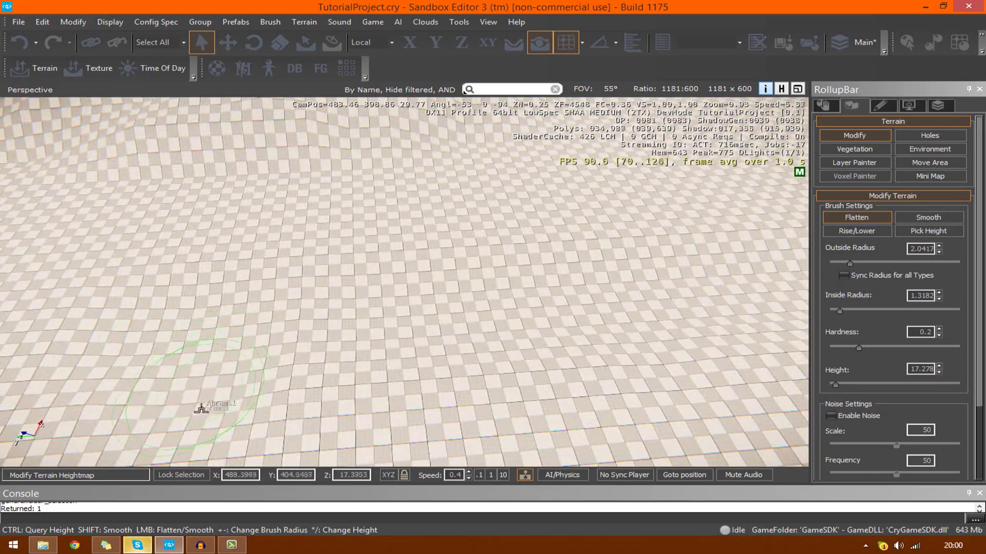
{"action": "scroll", "coordinate": [290, 408], "scroll_direction": "down", "scroll_amount": 2}
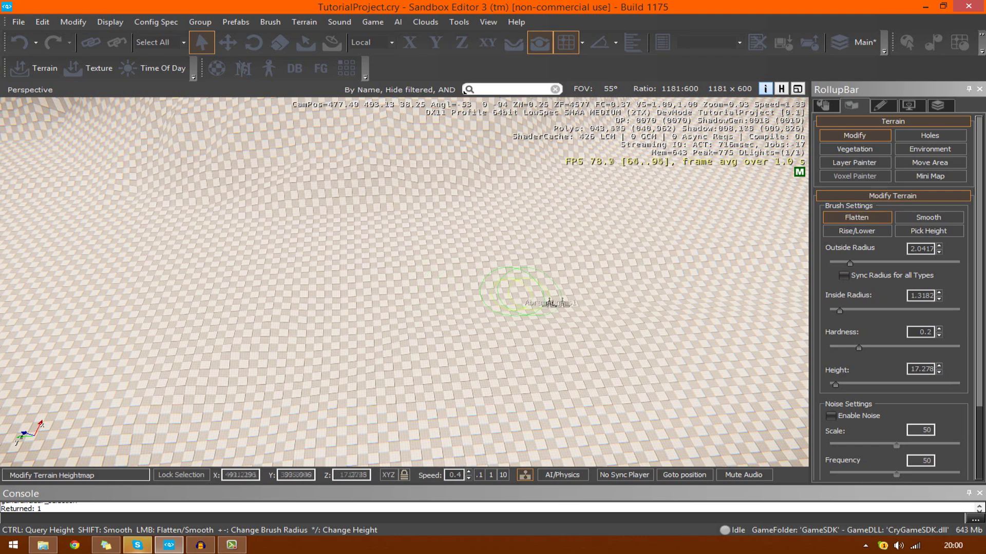
- Examine the flattened path and its edges at ground level and from above
{"action": "right_click_drag", "start_coordinate": [481, 282], "coordinate": [482, 282]}
{"action": "key", "text": "w"}
{"action": "key", "text": "w"}
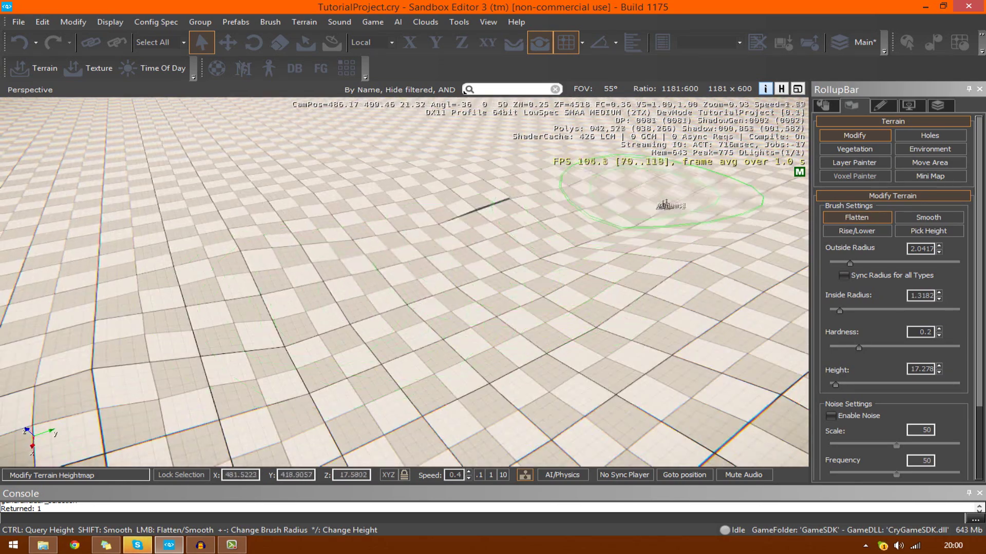
{"action": "right_click_drag", "start_coordinate": [611, 251], "coordinate": [611, 250]}
{"action": "key", "text": "w"}
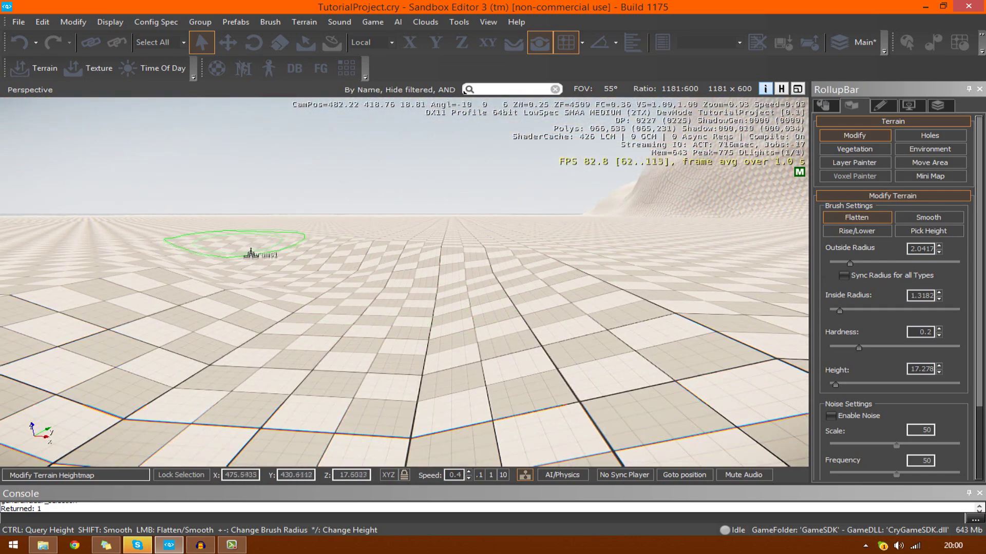
{"action": "key", "text": "w"}
{"action": "right_click_drag", "start_coordinate": [310, 360], "coordinate": [309, 361]}
{"action": "key", "text": "s"}
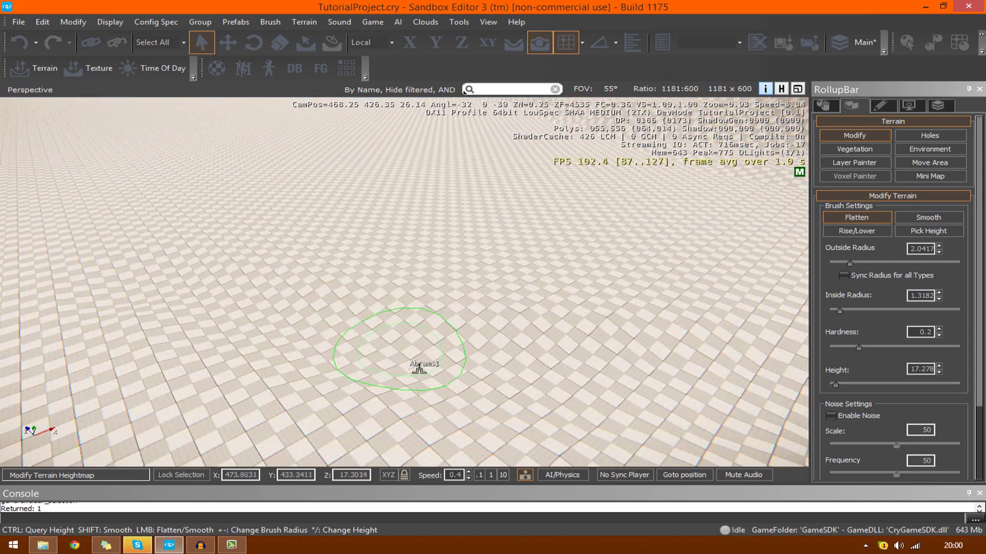
{"action": "key", "text": "s"}
{"action": "key", "text": "a"}
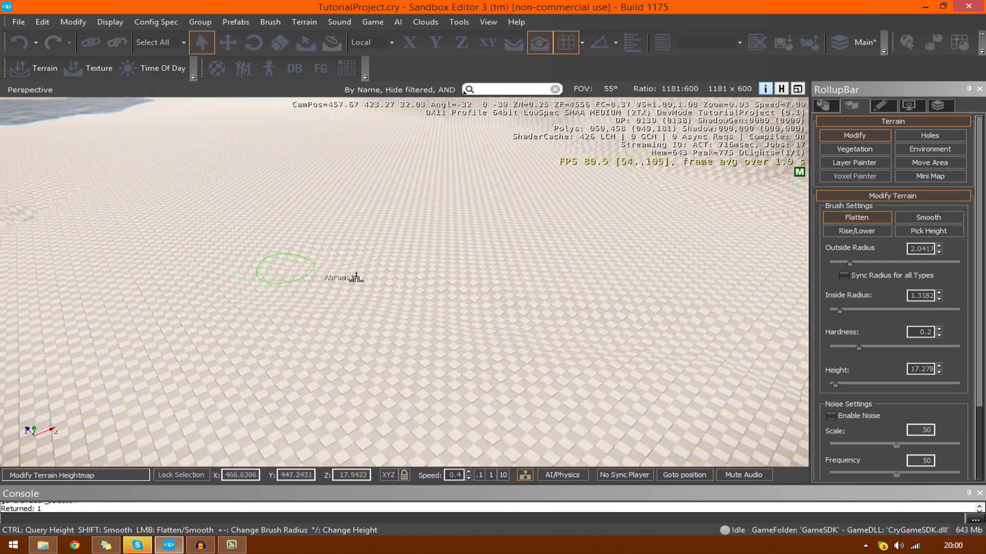
- Inspect the terrain beyond the path, including the small pit, from several directions
{"action": "key", "text": "w"}
{"action": "right_click_drag", "start_coordinate": [182, 248], "coordinate": [176, 241]}
{"action": "key", "text": "a"}
{"action": "key", "text": "w"}
{"action": "key", "text": "s"}
{"action": "key", "text": "a"}
{"action": "key", "text": "w"}
{"action": "key", "text": "d"}
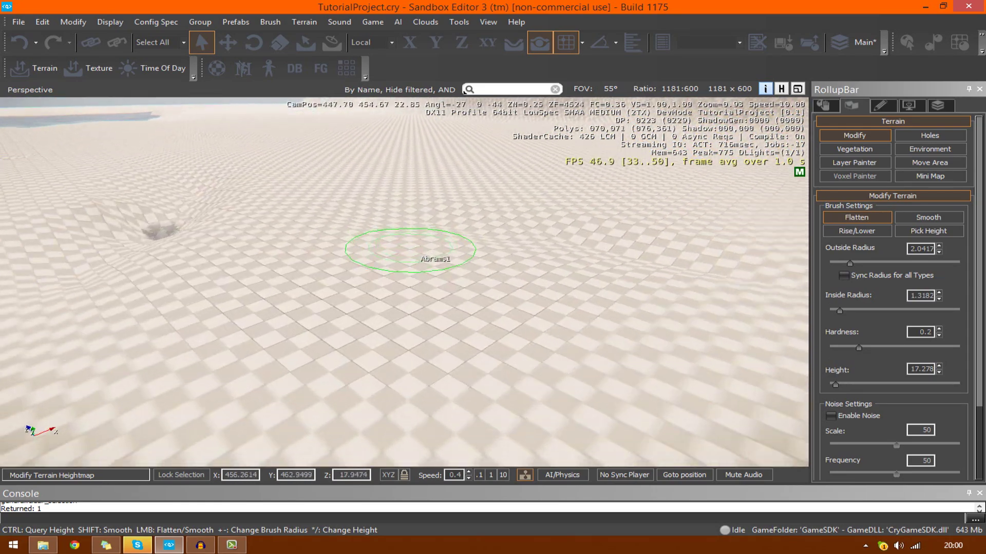
{"action": "key", "text": "w"}
{"action": "right_click_drag", "start_coordinate": [410, 250], "coordinate": [425, 259]}
{"action": "key", "text": "a"}
{"action": "key", "text": "s"}
{"action": "key", "text": "s"}
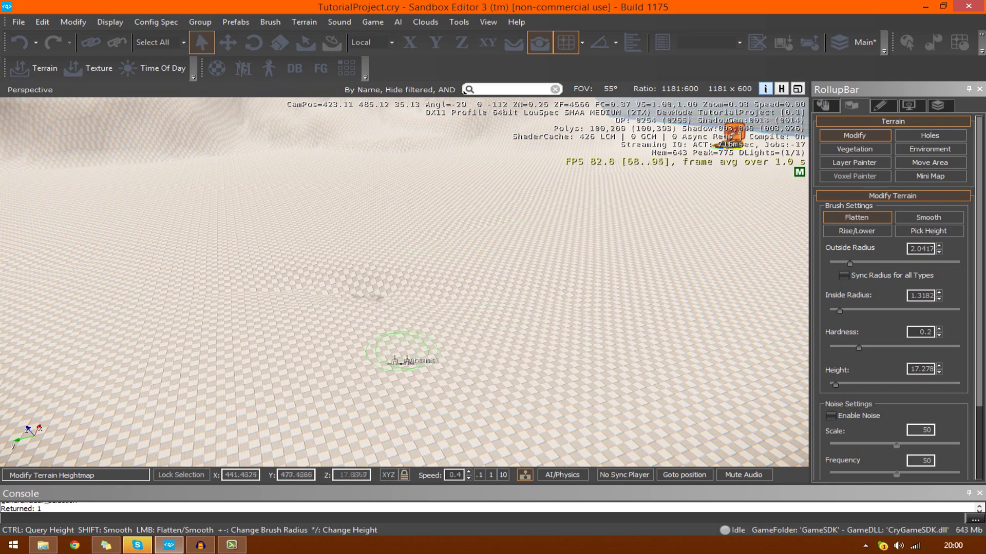
- Survey the river and its banks, and return to view the tank from ground level
{"action": "key", "text": "w"}
{"action": "right_click_drag", "start_coordinate": [360, 342], "coordinate": [349, 337]}
{"action": "key", "text": "w"}
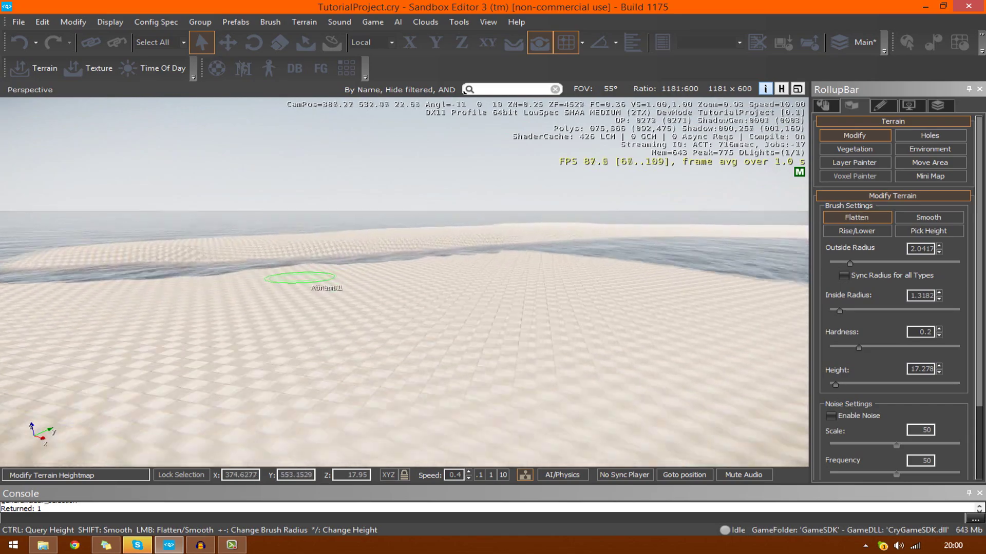
{"action": "right_click_drag", "start_coordinate": [308, 286], "coordinate": [432, 283]}
{"action": "key", "text": "w"}
{"action": "mouse_move", "coordinate": [239, 320]}
{"action": "right_mouse_down"}
{"action": "mouse_move", "coordinate": [247, 323]}
{"action": "mouse_move", "coordinate": [188, 259]}
{"action": "mouse_move", "coordinate": [187, 308]}
{"action": "mouse_move", "coordinate": [155, 301]}
{"action": "right_mouse_up"}
{"action": "key", "text": "w"}
{"action": "key", "text": "w"}
{"action": "key", "text": "d"}
{"action": "key", "text": "w"}
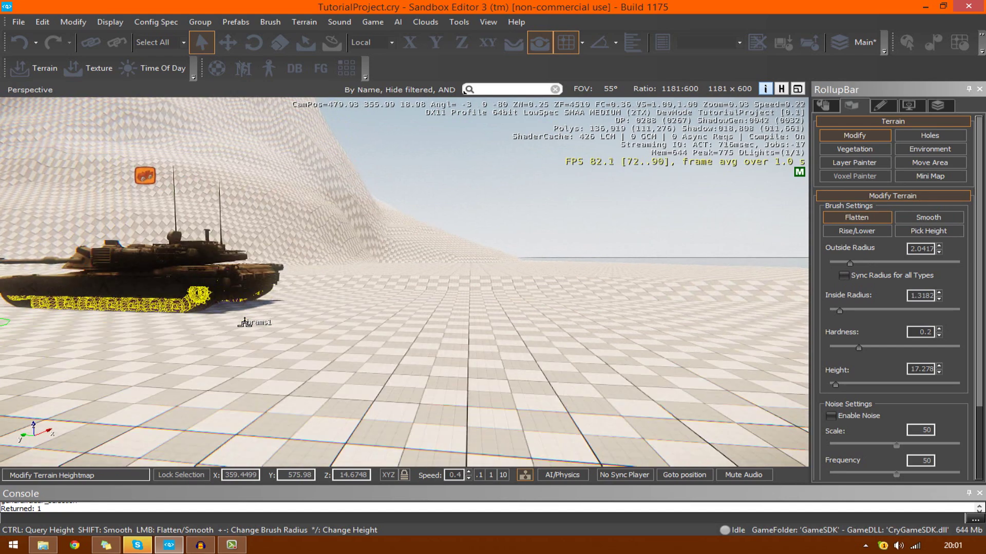
{"action": "key", "text": "s"}
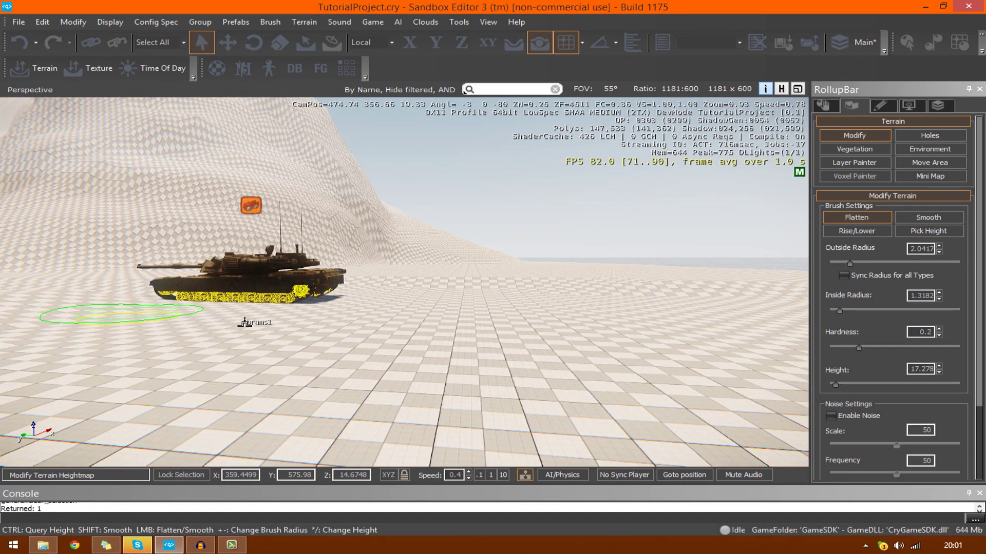
{"action": "right_click_drag", "start_coordinate": [243, 323], "coordinate": [267, 323]}
{"action": "key", "text": "s"}
{"action": "key", "text": "a"}
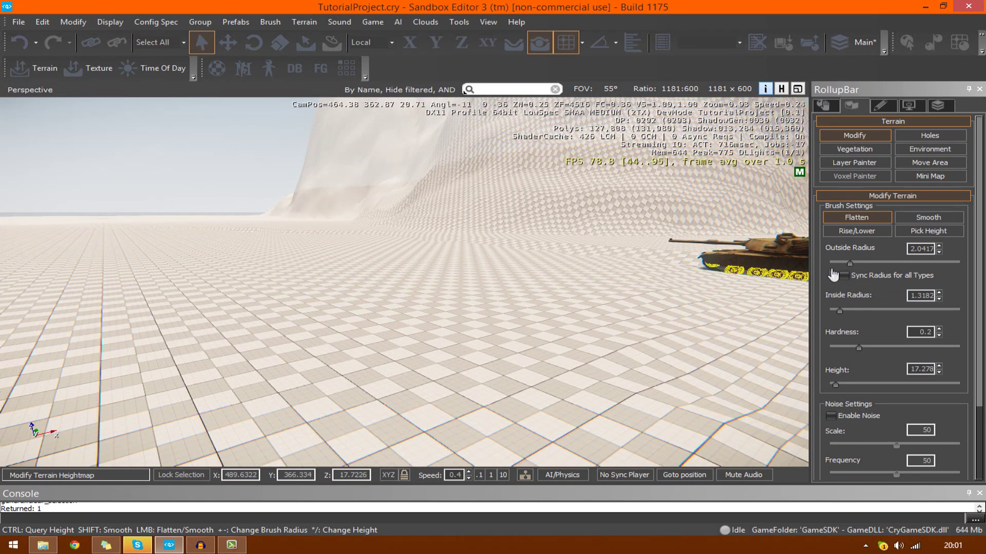
- Switch to the Smooth terrain brush and look over the lake and the mountain
{"action": "left_click", "coordinate": [933, 217]}
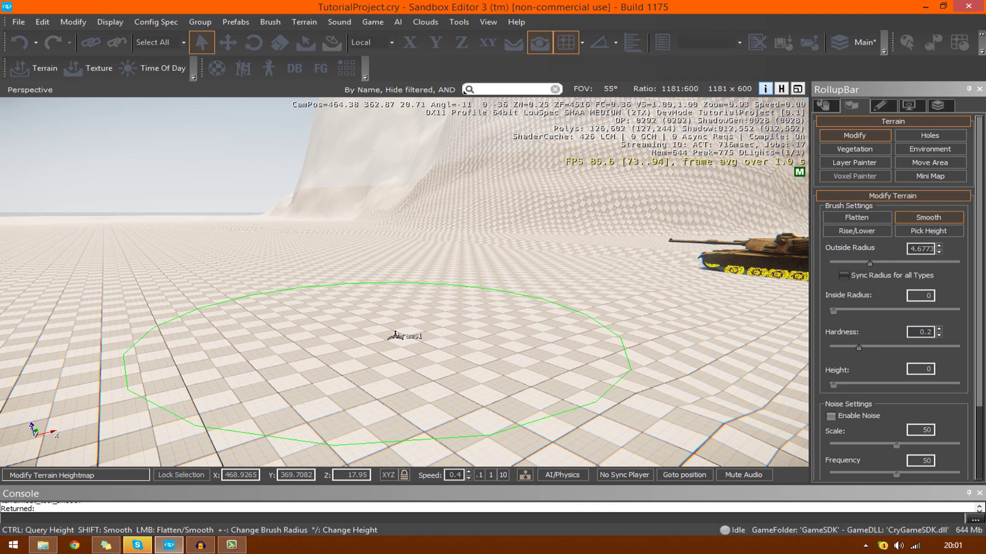
{"action": "key", "text": "w"}
{"action": "right_click_drag", "start_coordinate": [395, 307], "coordinate": [266, 228]}
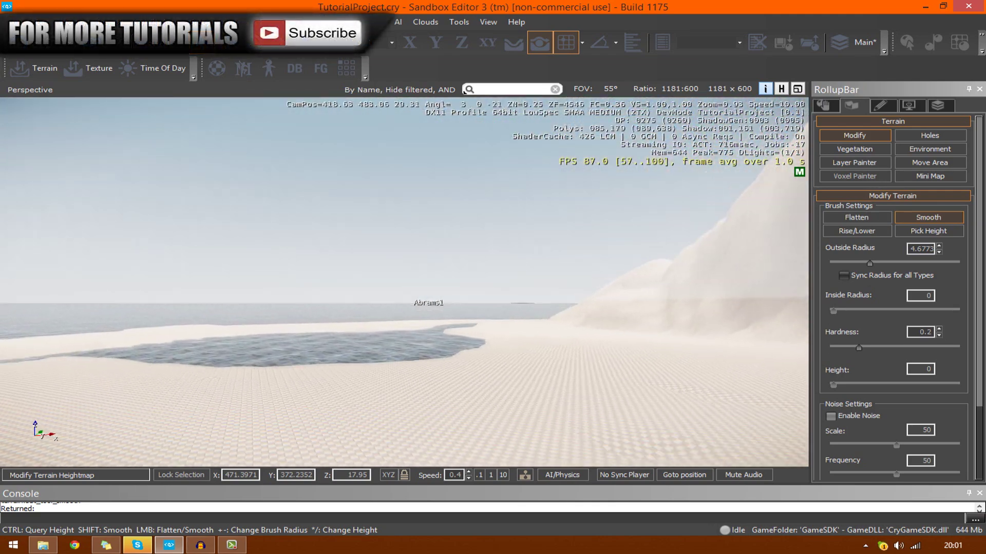